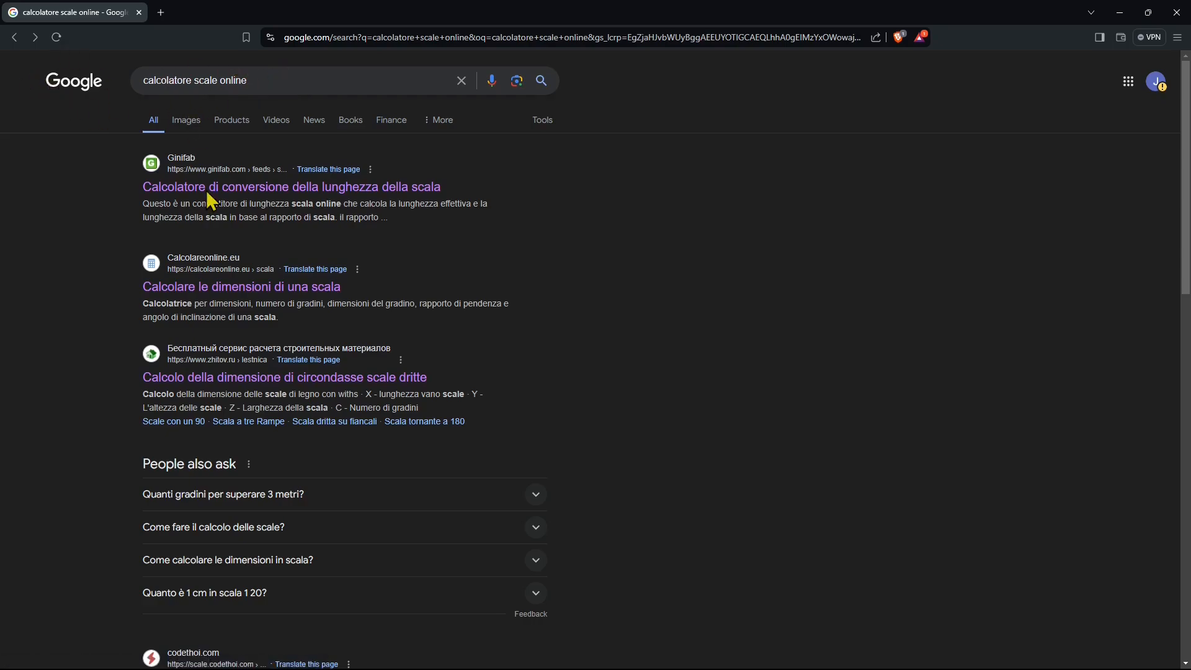
Open the "Calcolo della dimensione di circondasse scale dritte" result in a new tab and preview its translated version from the search results.
{"action": "right_click", "coordinate": [217, 378]}
{"action": "left_click", "coordinate": [248, 393]}
{"action": "left_click", "coordinate": [236, 81]}
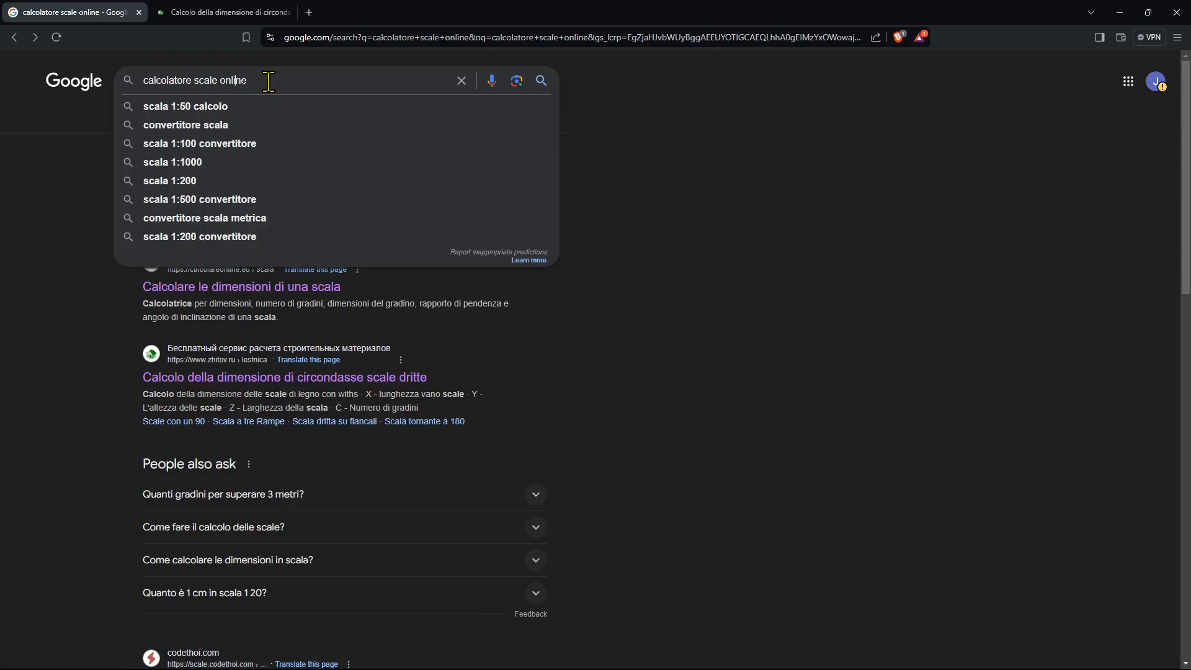
{"action": "left_click", "coordinate": [135, 375]}
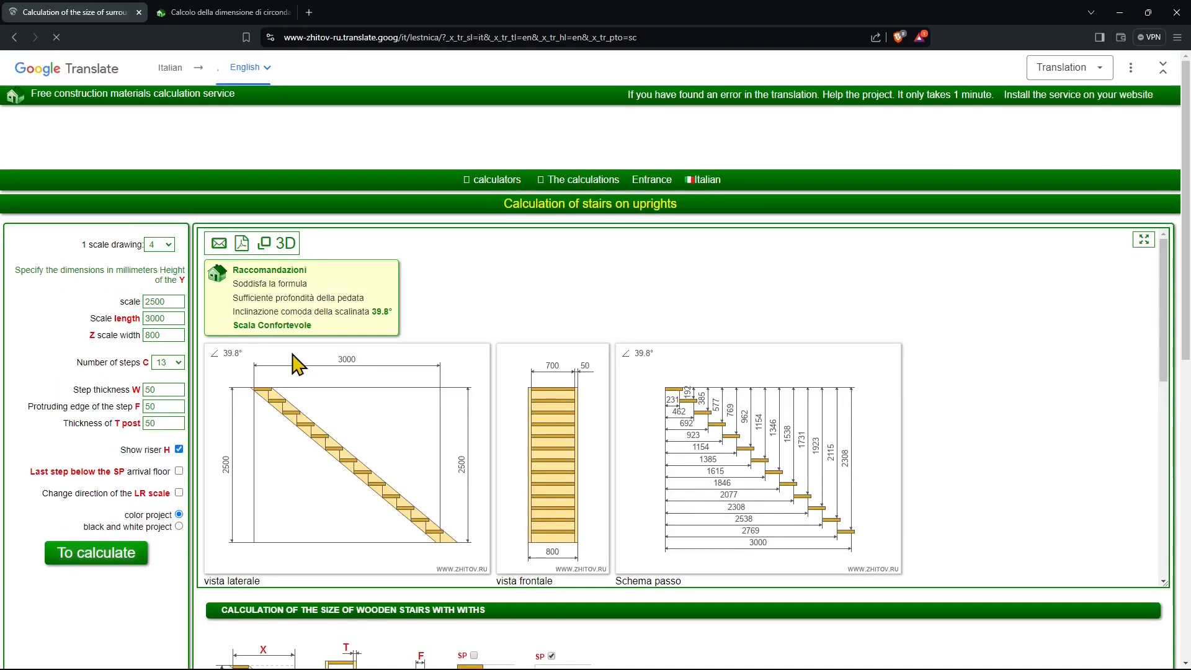
{"action": "key", "text": "alt+Left"}
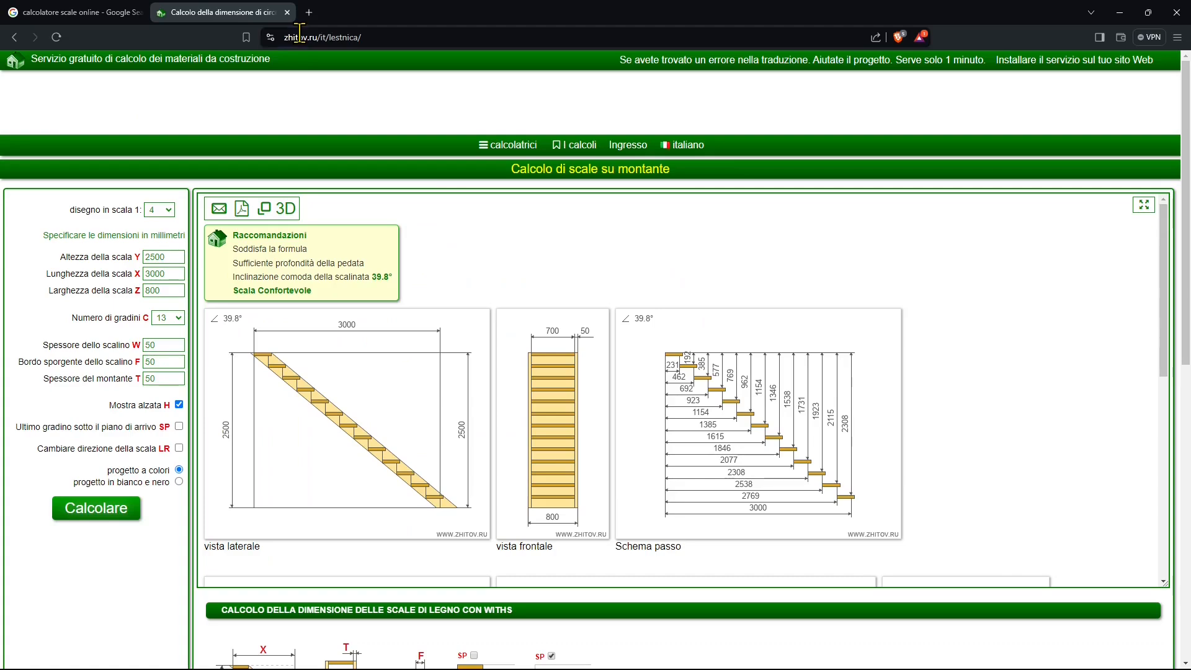
{"action": "left_click", "coordinate": [300, 36]}
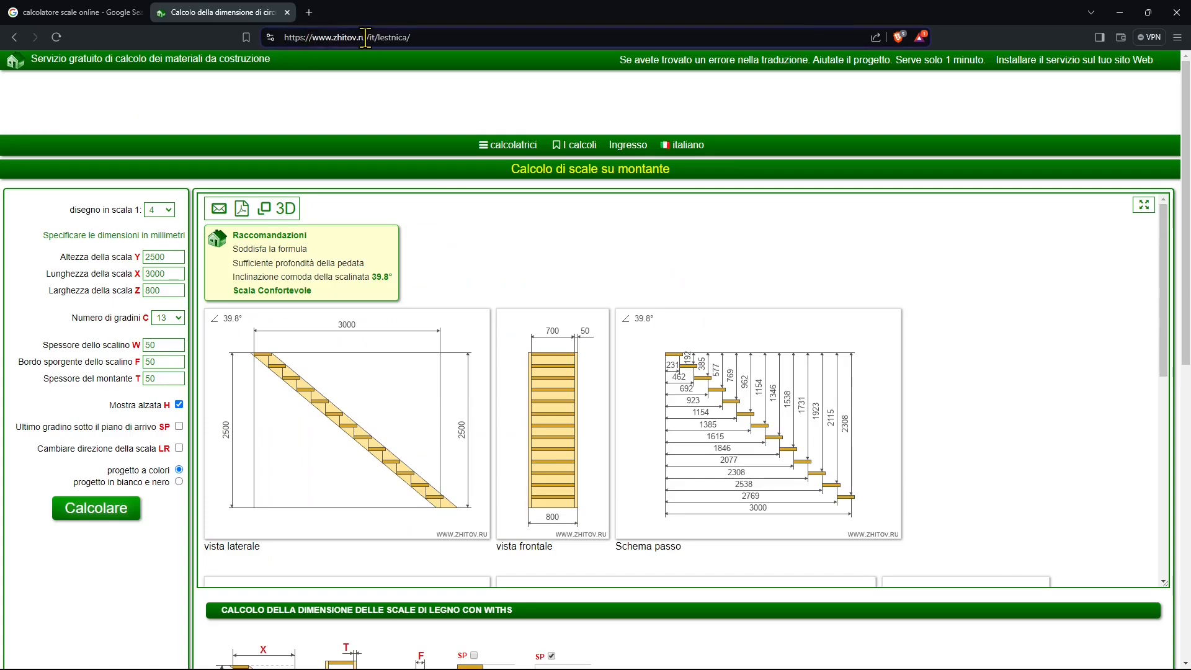
{"action": "left_click_drag", "start_coordinate": [365, 37], "coordinate": [339, 42]}
{"action": "right_click", "coordinate": [337, 38]}
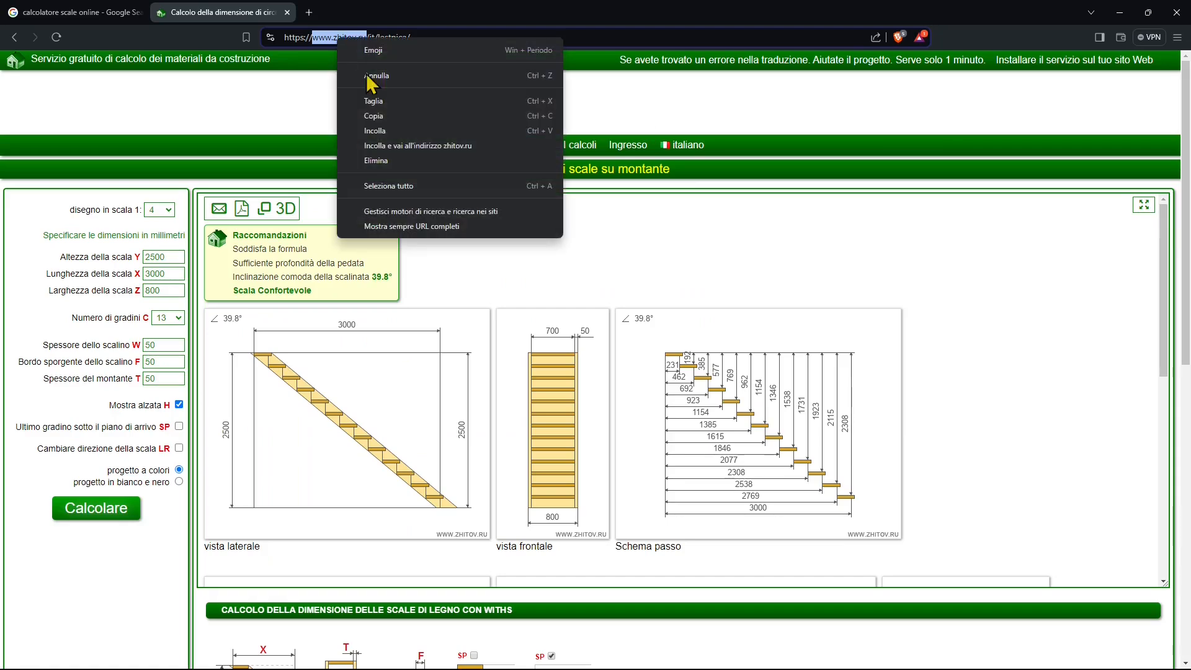
{"action": "left_click", "coordinate": [382, 120]}
{"action": "left_click", "coordinate": [124, 12]}
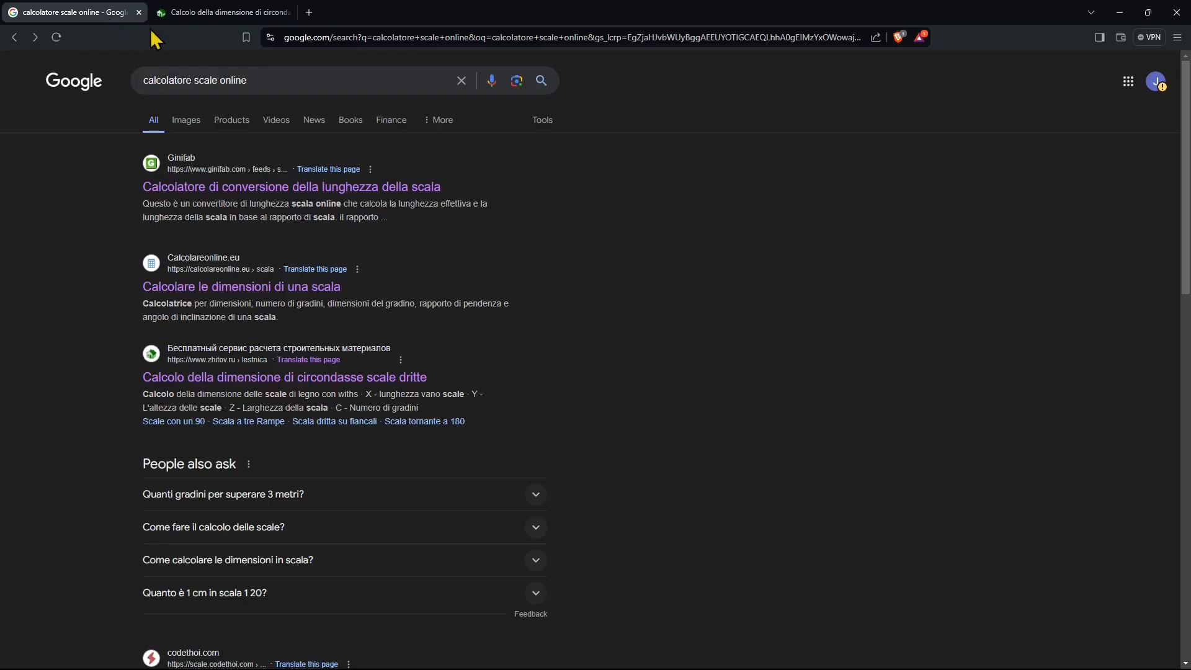
{"action": "triple_click", "coordinate": [253, 73]}
{"action": "key", "text": "ctrl+v"}
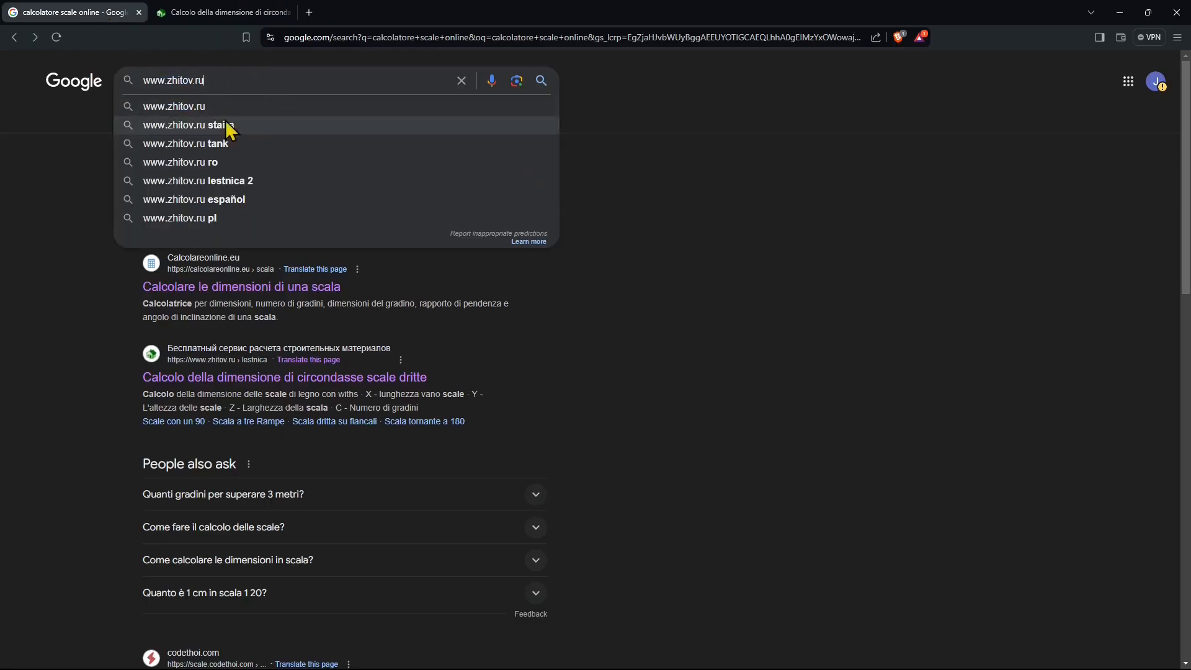
{"action": "key", "text": "Return"}
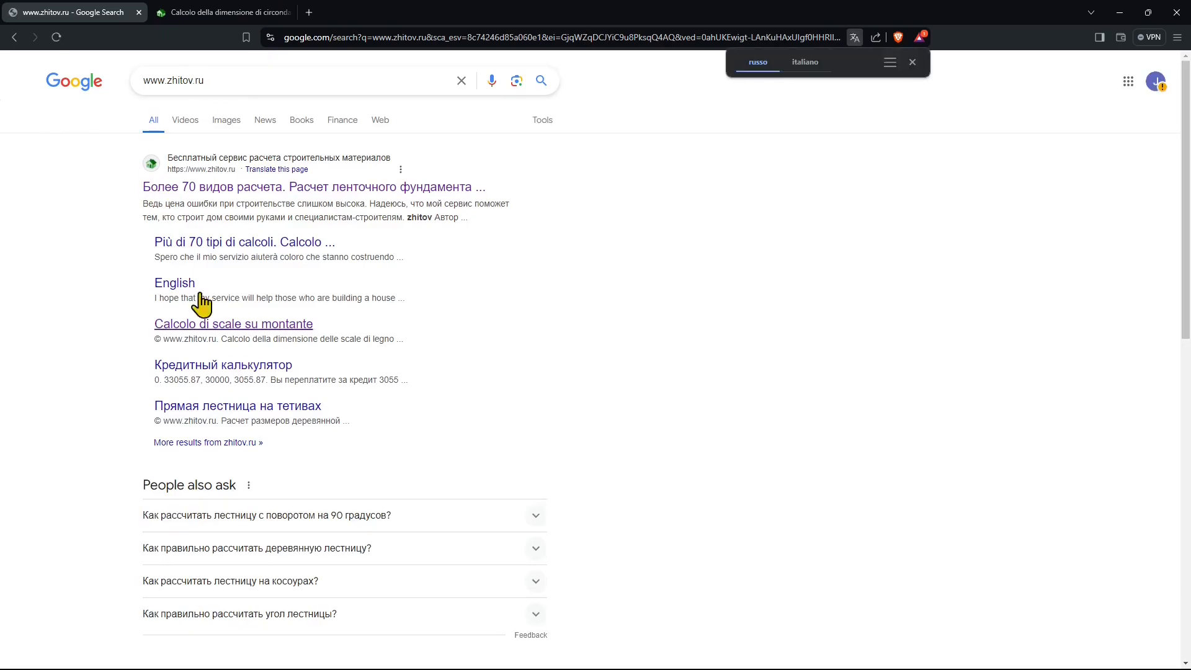
{"action": "left_click", "coordinate": [178, 285]}
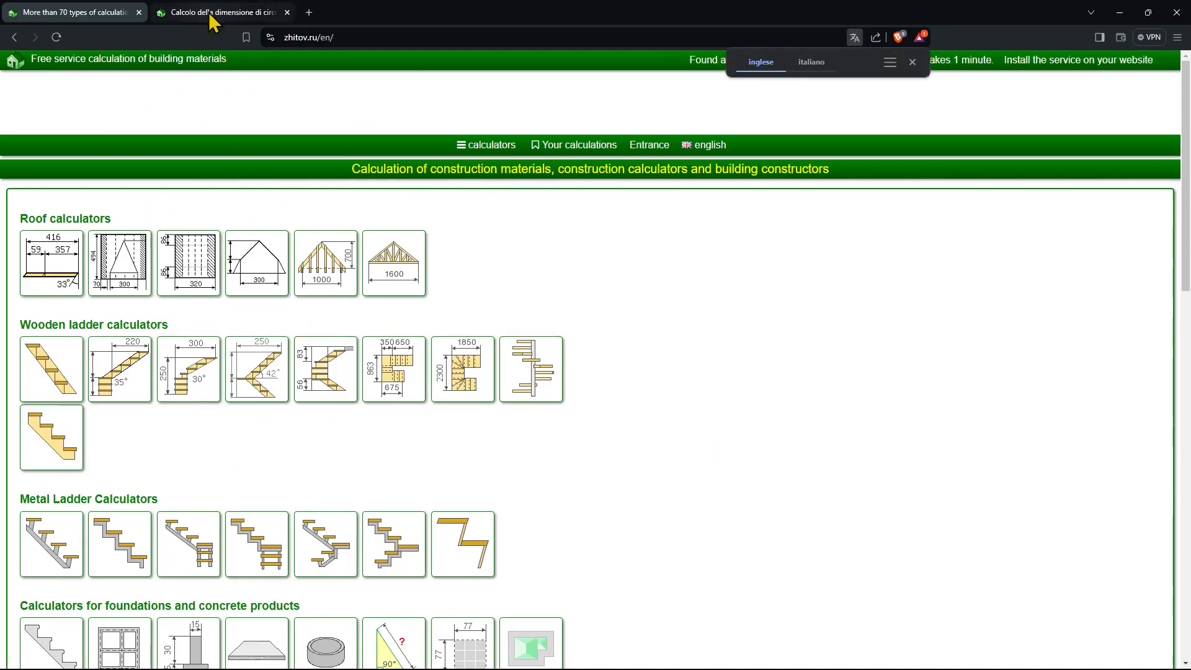
Return to the Italian stair calculator and view the staircase in 3D, rotating the model.
{"action": "left_click", "coordinate": [249, 13]}
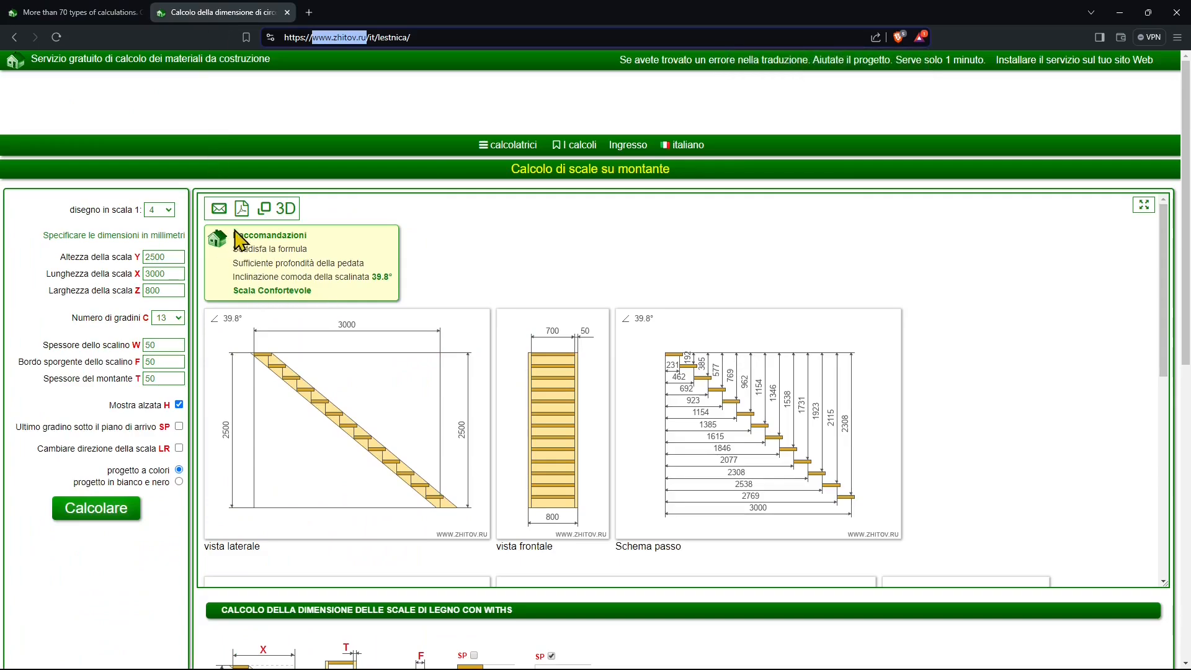
{"action": "left_click", "coordinate": [284, 209]}
{"action": "left_click_drag", "start_coordinate": [505, 457], "coordinate": [472, 441]}
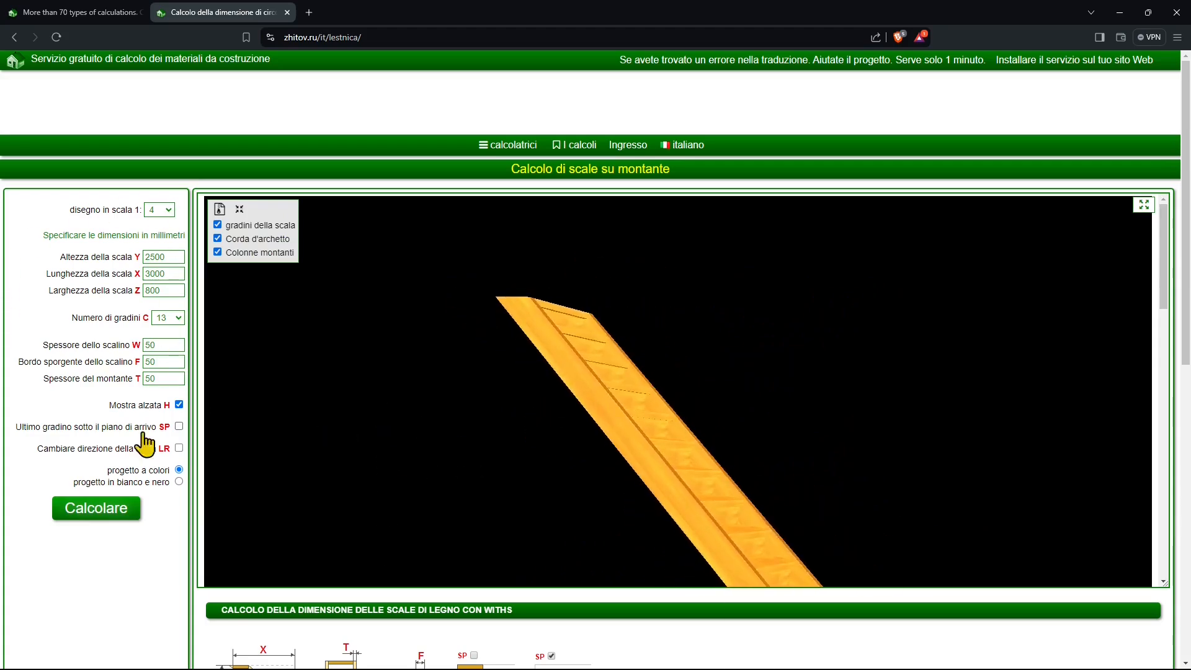
Review the dimension legend and the stair comfort guidelines below the calculator.
{"action": "scroll", "coordinate": [420, 469], "scroll_direction": "down", "scroll_amount": 1}
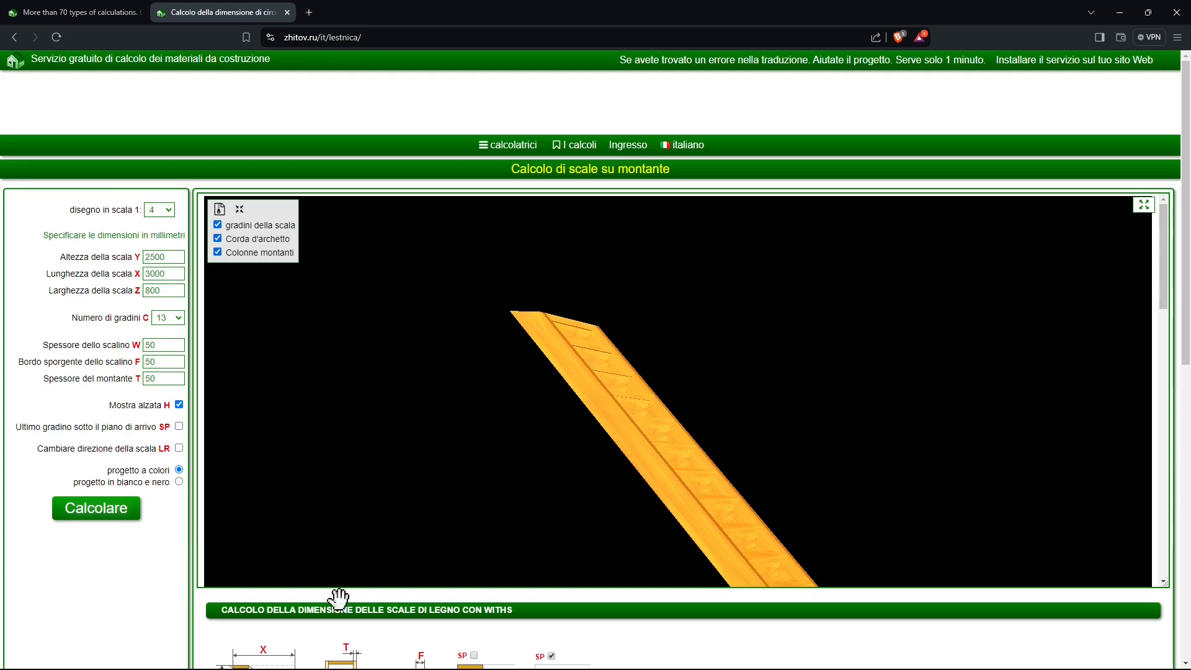
{"action": "scroll", "coordinate": [337, 598], "scroll_direction": "down", "scroll_amount": 6}
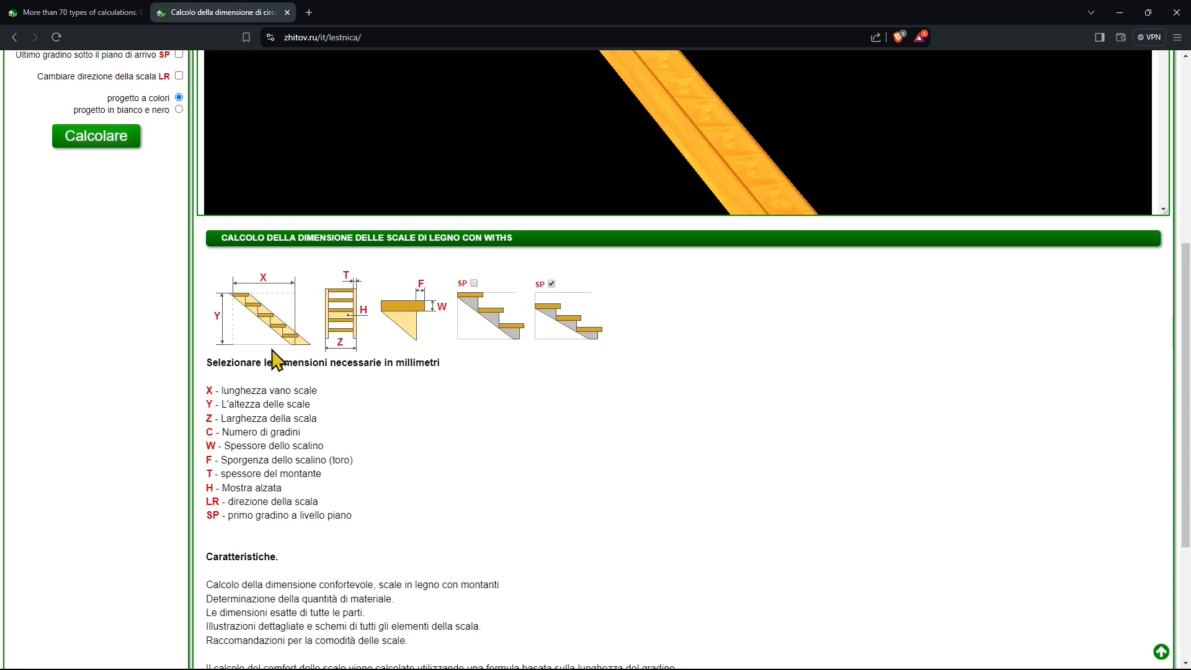
{"action": "scroll", "coordinate": [271, 394], "scroll_direction": "down", "scroll_amount": 1}
{"action": "scroll", "coordinate": [445, 486], "scroll_direction": "down", "scroll_amount": 2}
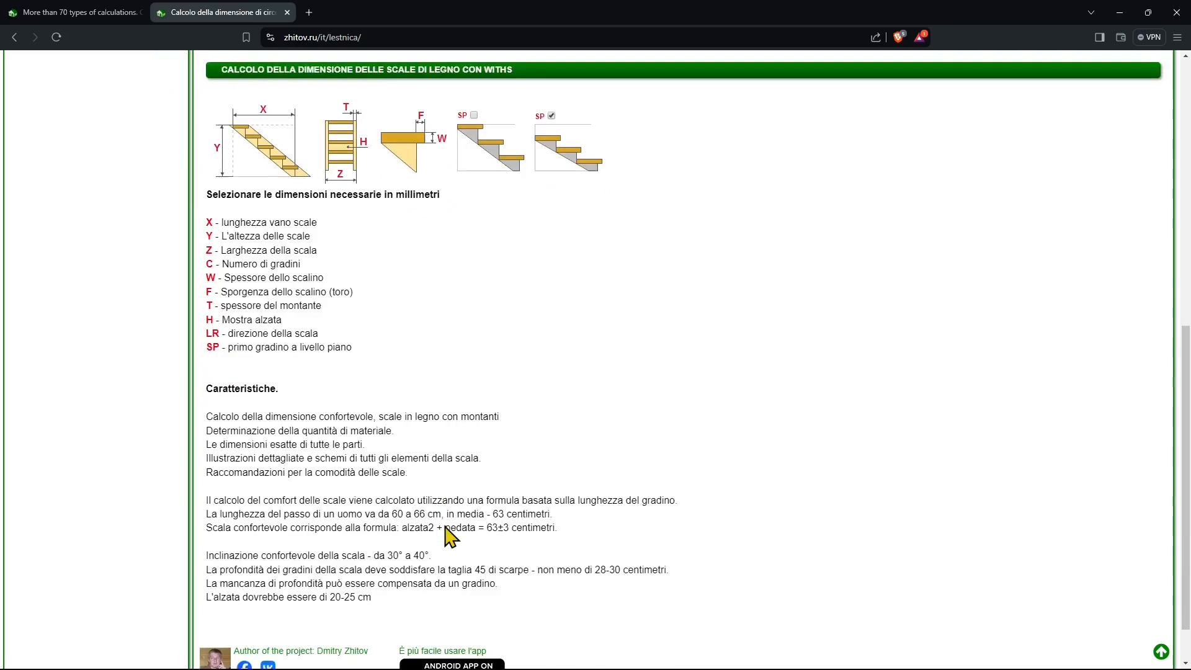
{"action": "scroll", "coordinate": [482, 492], "scroll_direction": "up", "scroll_amount": 4}
{"action": "scroll", "coordinate": [482, 494], "scroll_direction": "up", "scroll_amount": 5}
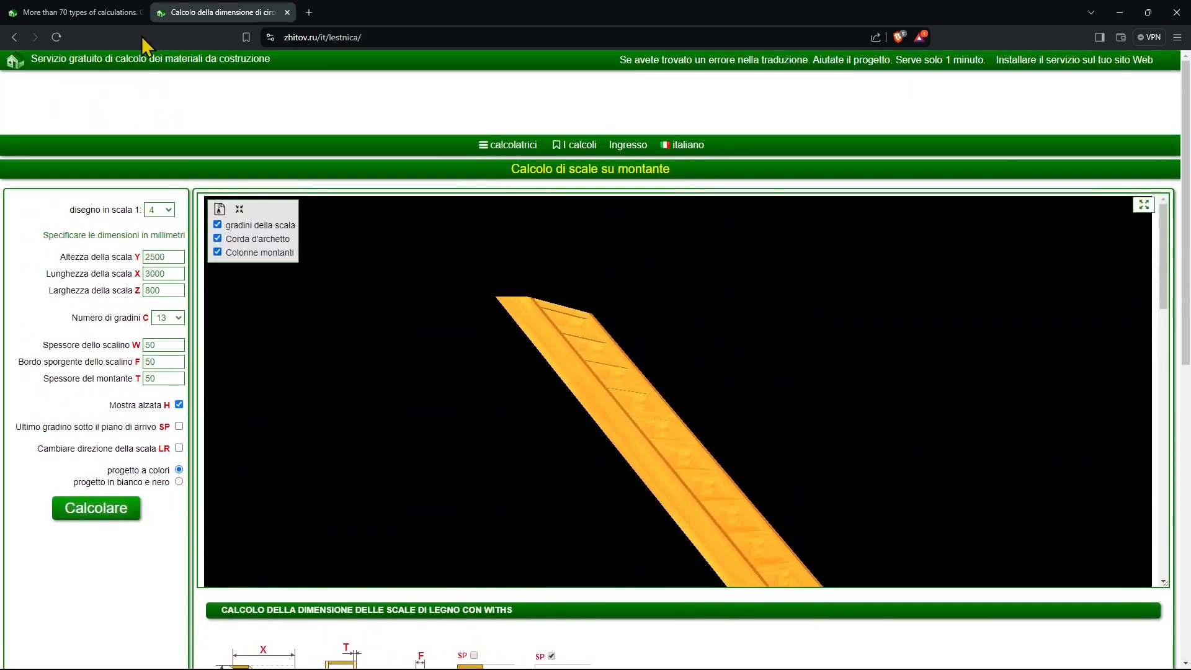
Reload the stair calculator page and close the English calculators tab.
{"action": "left_click", "coordinate": [56, 38]}
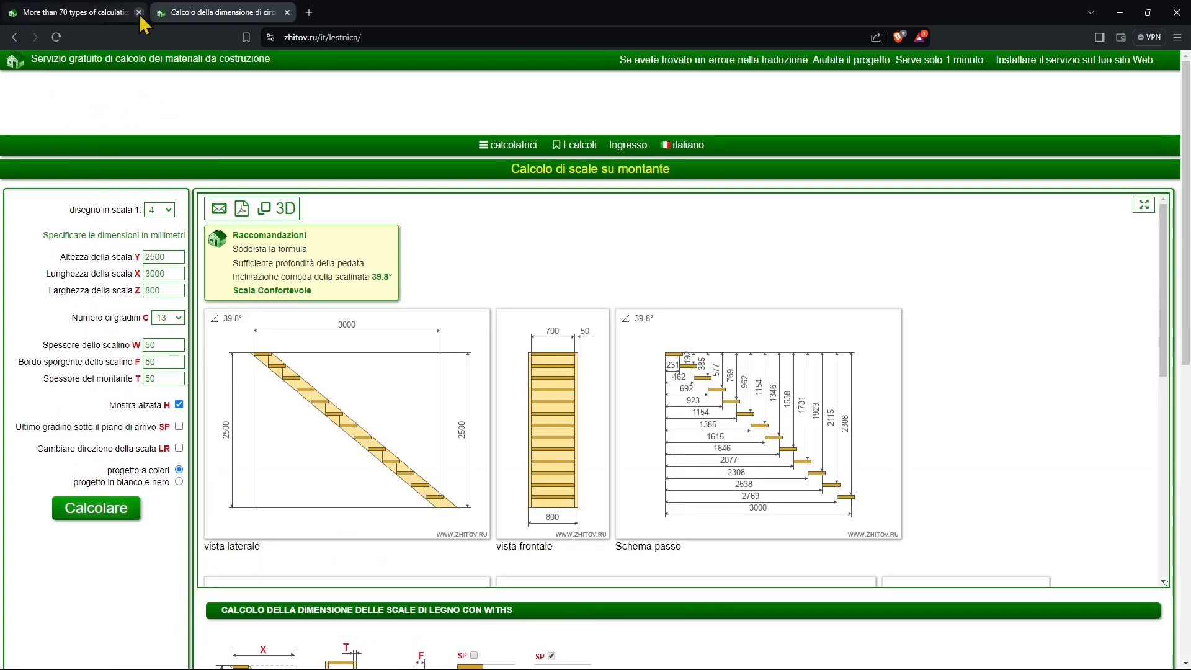
{"action": "left_click", "coordinate": [142, 13]}
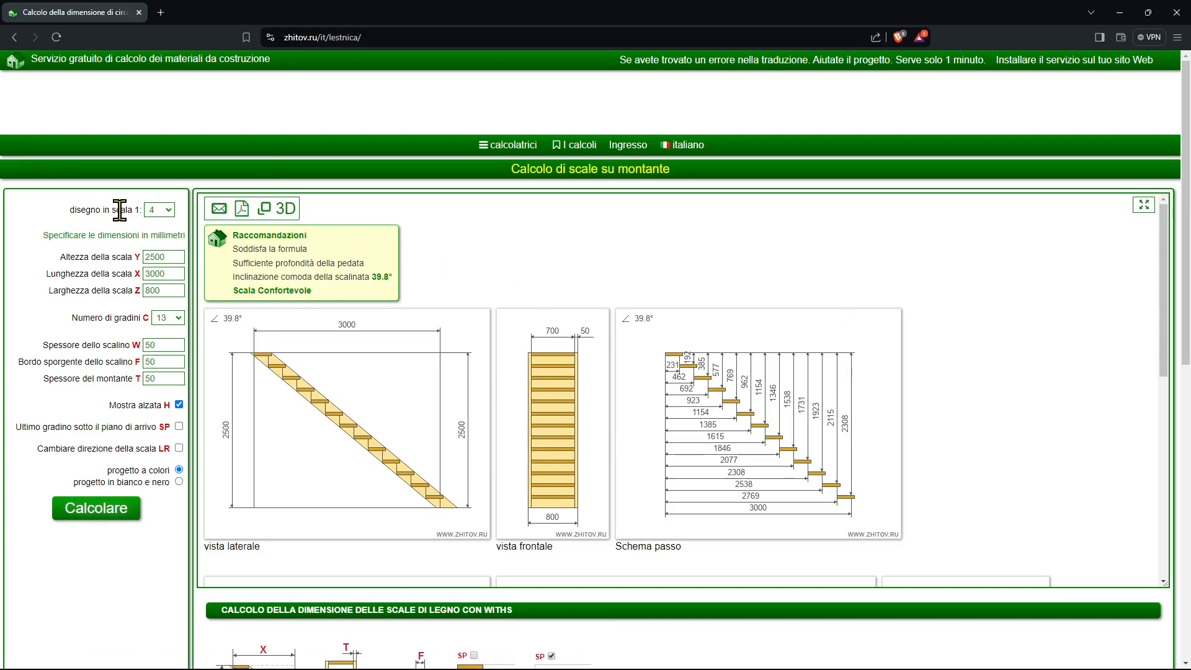
Set the stair height Y to 3300 mm and recalculate the staircase.
{"action": "left_click_drag", "start_coordinate": [161, 261], "coordinate": [139, 259]}
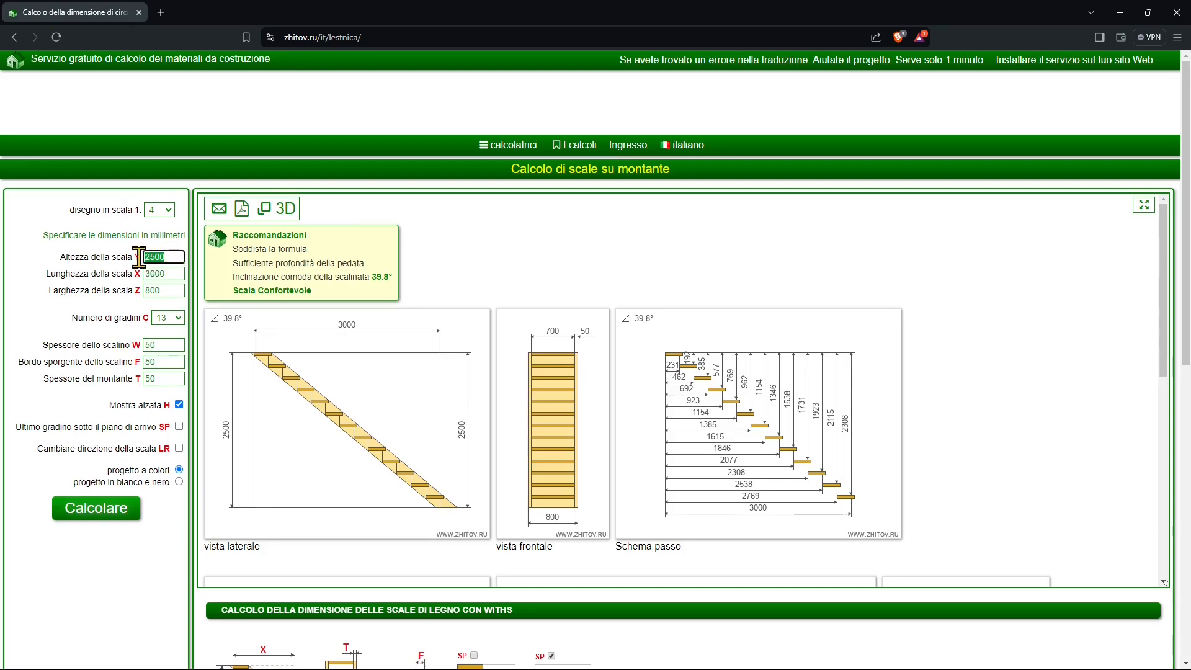
{"action": "type", "text": "33"}
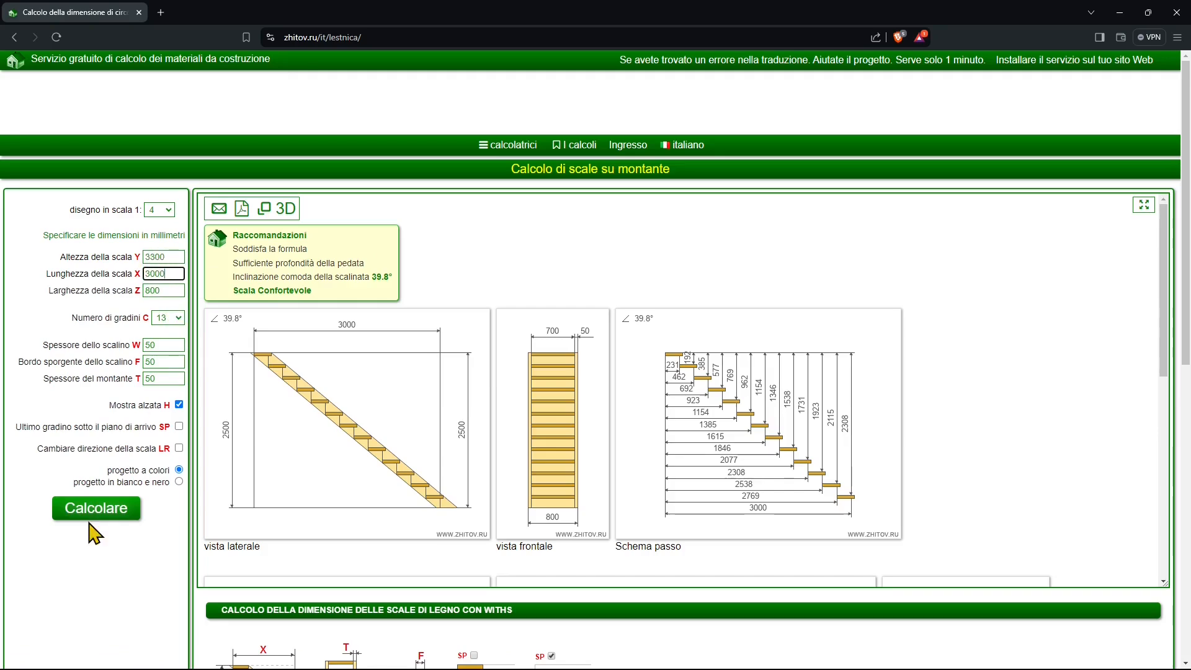
{"action": "left_click", "coordinate": [98, 506]}
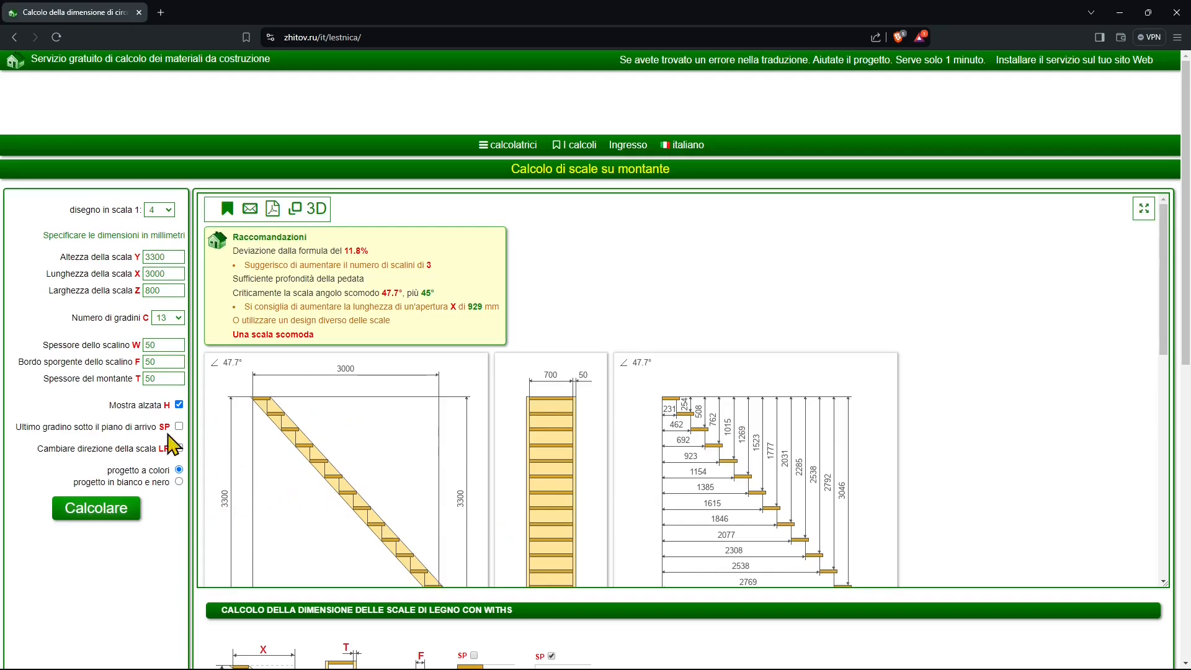
Set the stair width Z to 1000 mm and recalculate the staircase.
{"action": "double_click", "coordinate": [159, 291]}
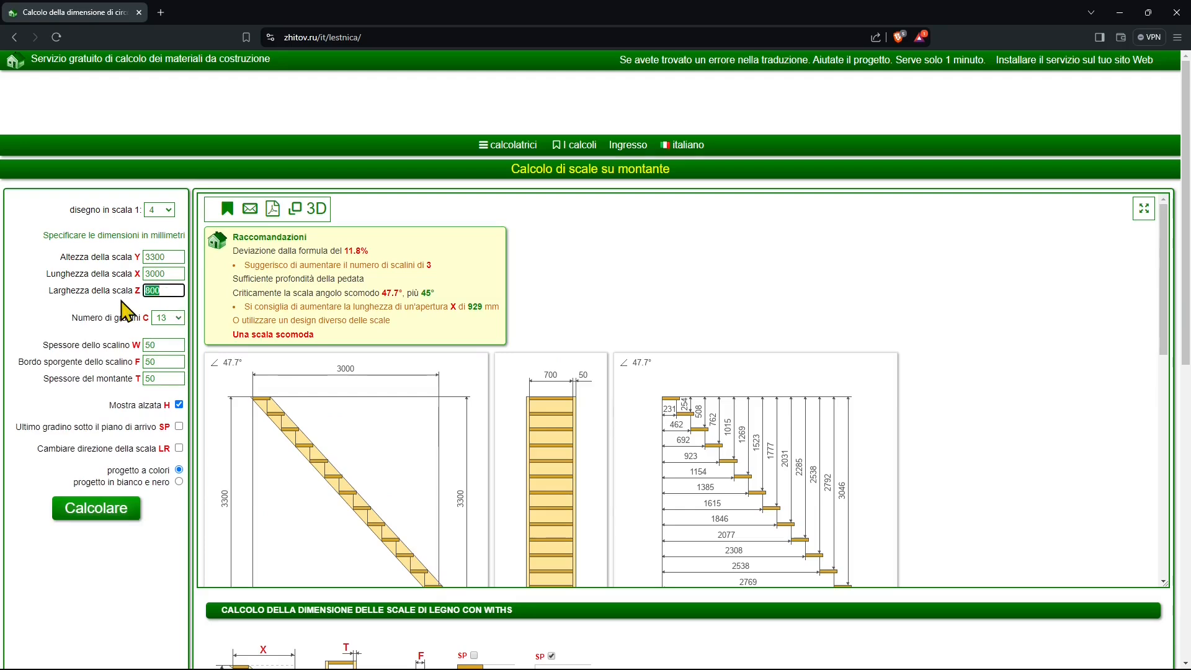
{"action": "type", "text": "1000"}
{"action": "left_click", "coordinate": [177, 274]}
{"action": "double_click", "coordinate": [165, 234]}
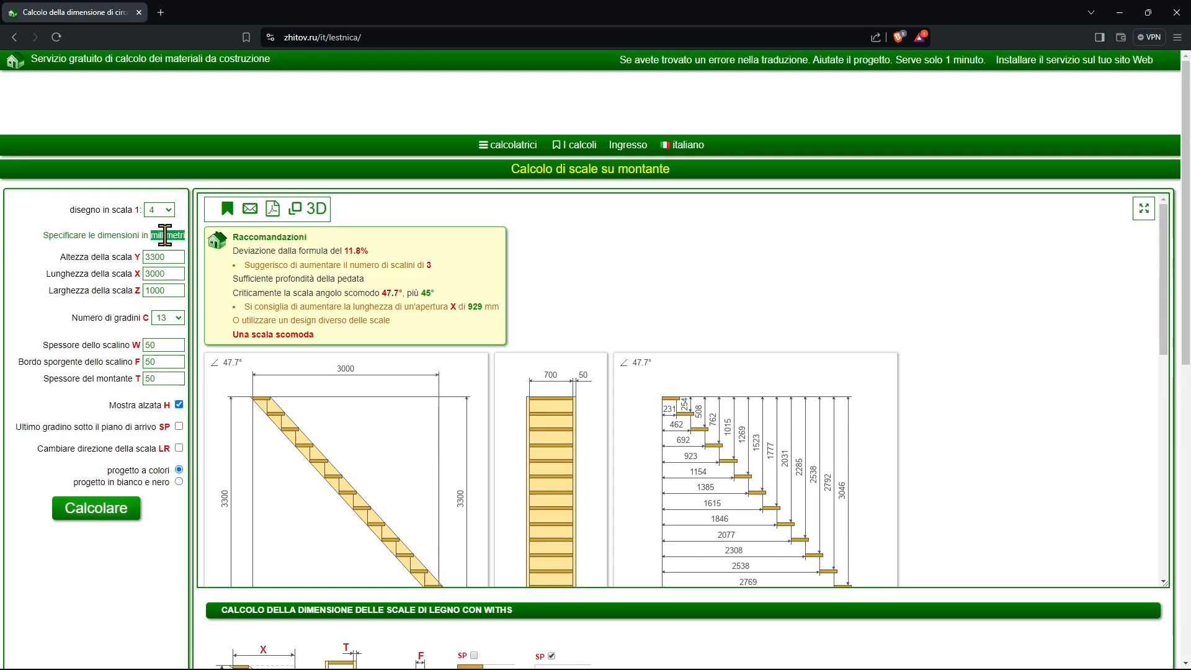
{"action": "left_click", "coordinate": [107, 509]}
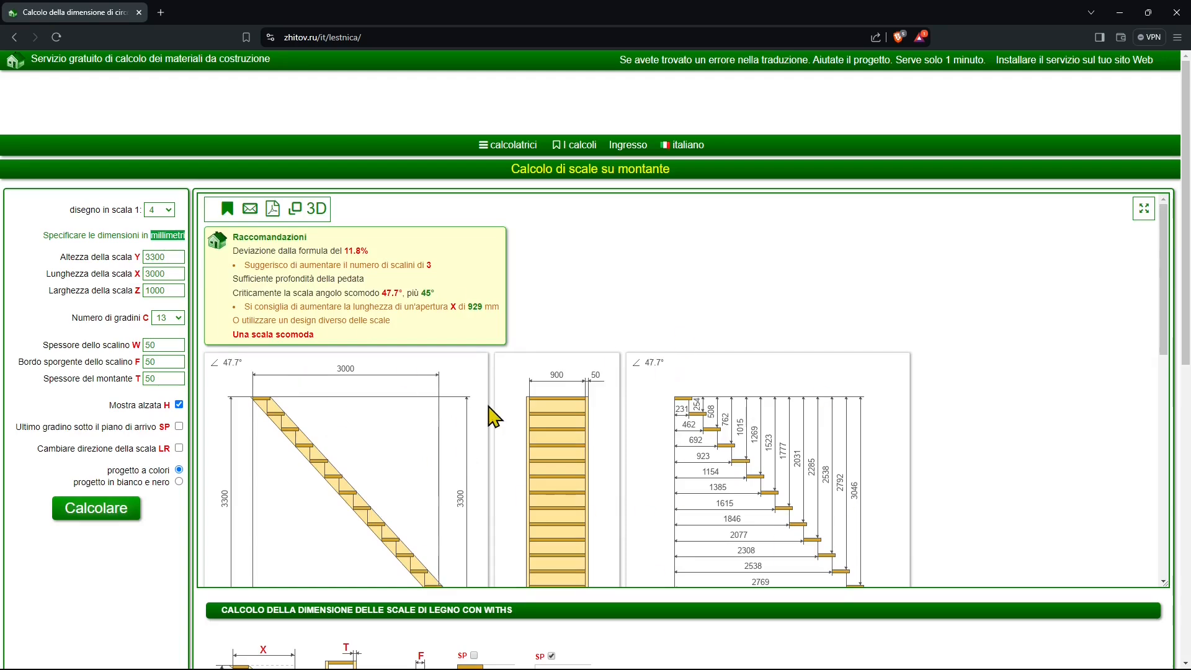
Set the number of steps C to 20 and recalculate the staircase.
{"action": "double_click", "coordinate": [155, 290]}
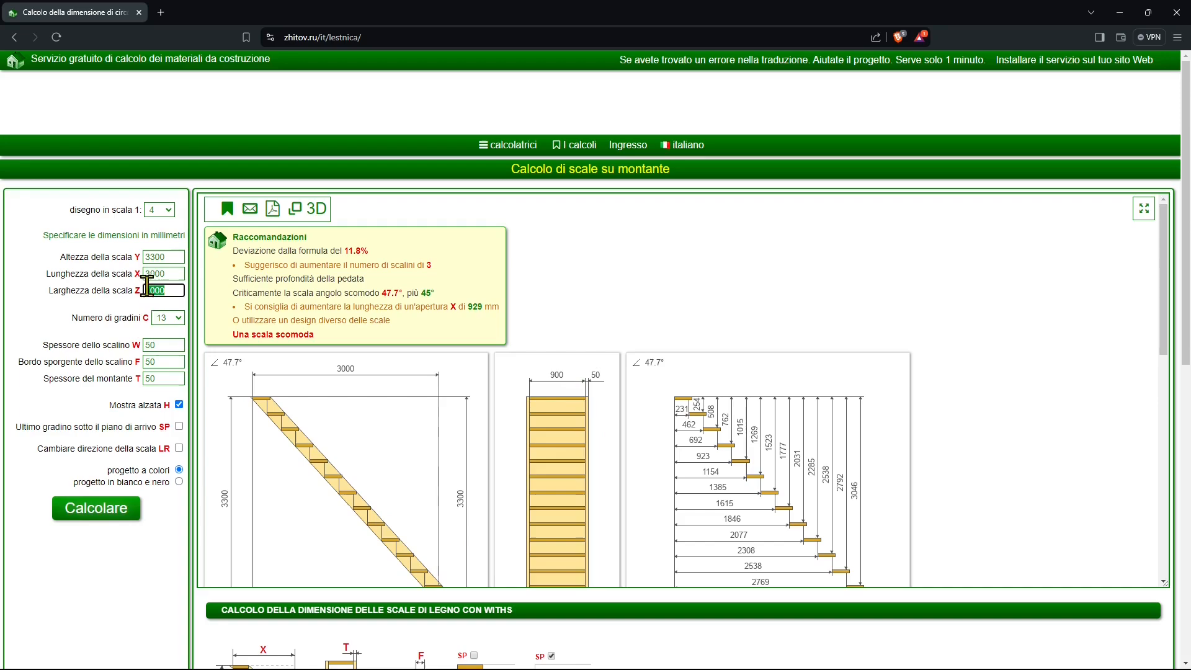
{"action": "left_click", "coordinate": [179, 320]}
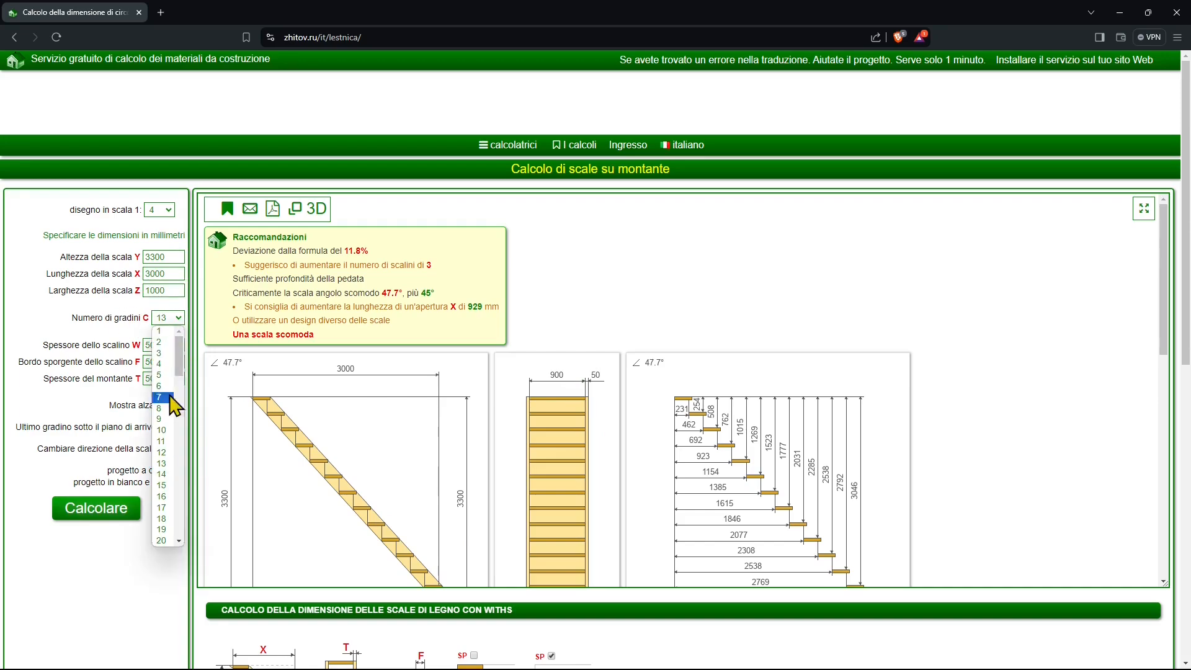
{"action": "left_click", "coordinate": [161, 540]}
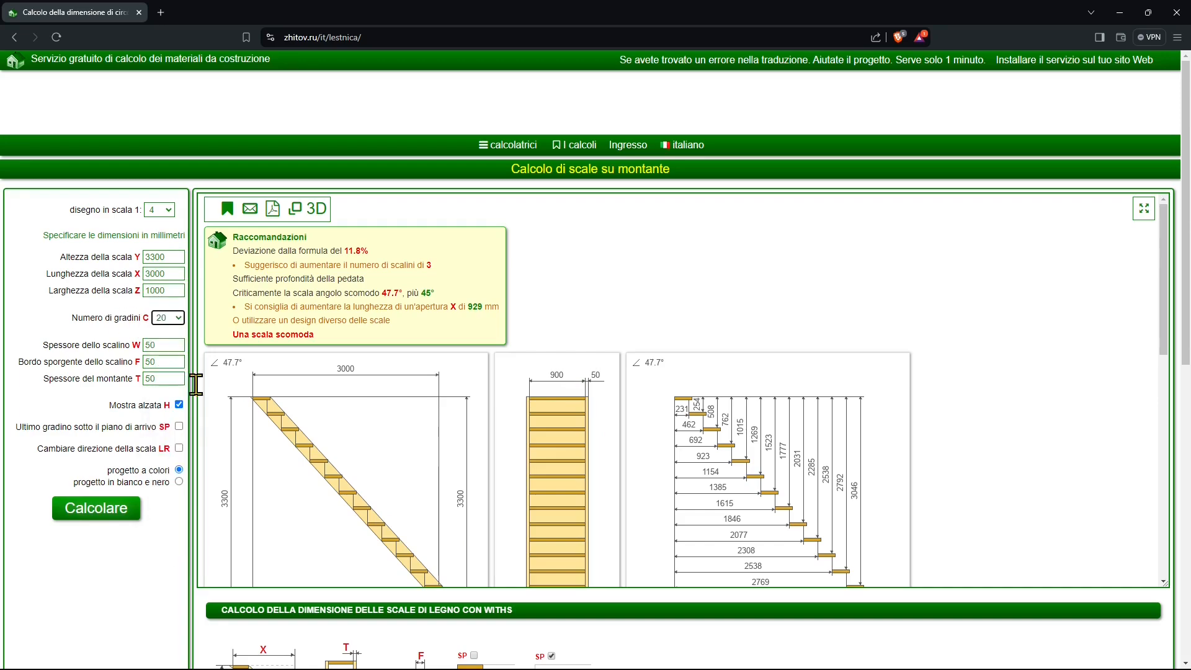
{"action": "left_click", "coordinate": [118, 515]}
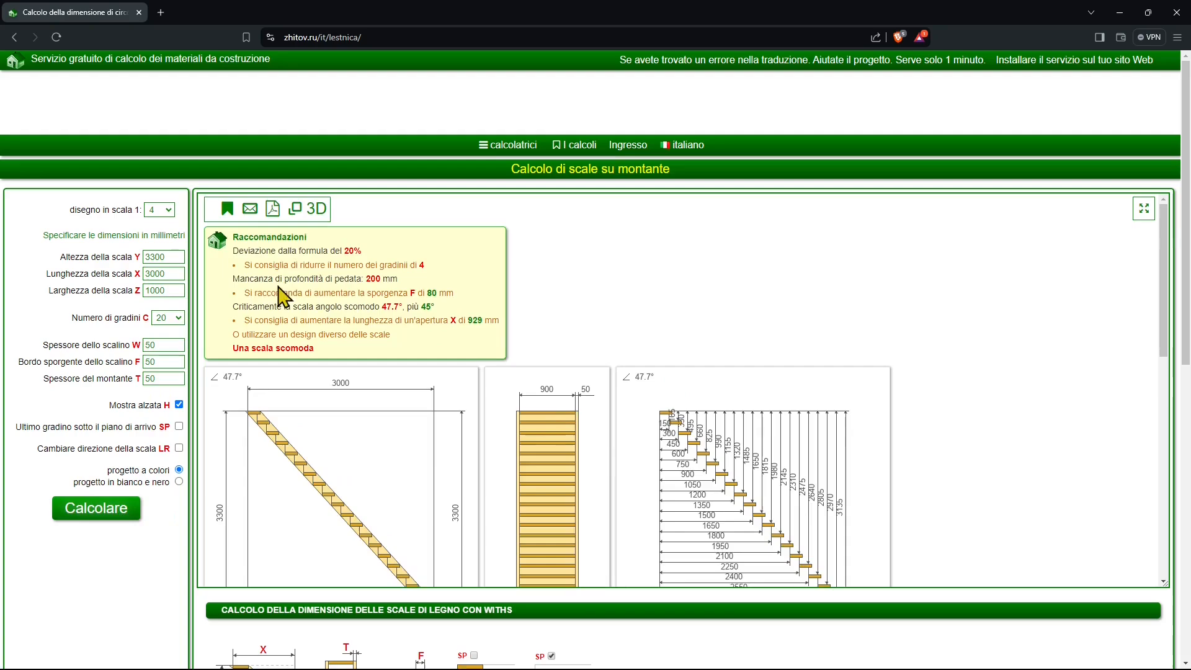
Examine the recommendations on tread depth and step overhang, along with the stair drawings.
{"action": "left_click_drag", "start_coordinate": [240, 279], "coordinate": [362, 279]}
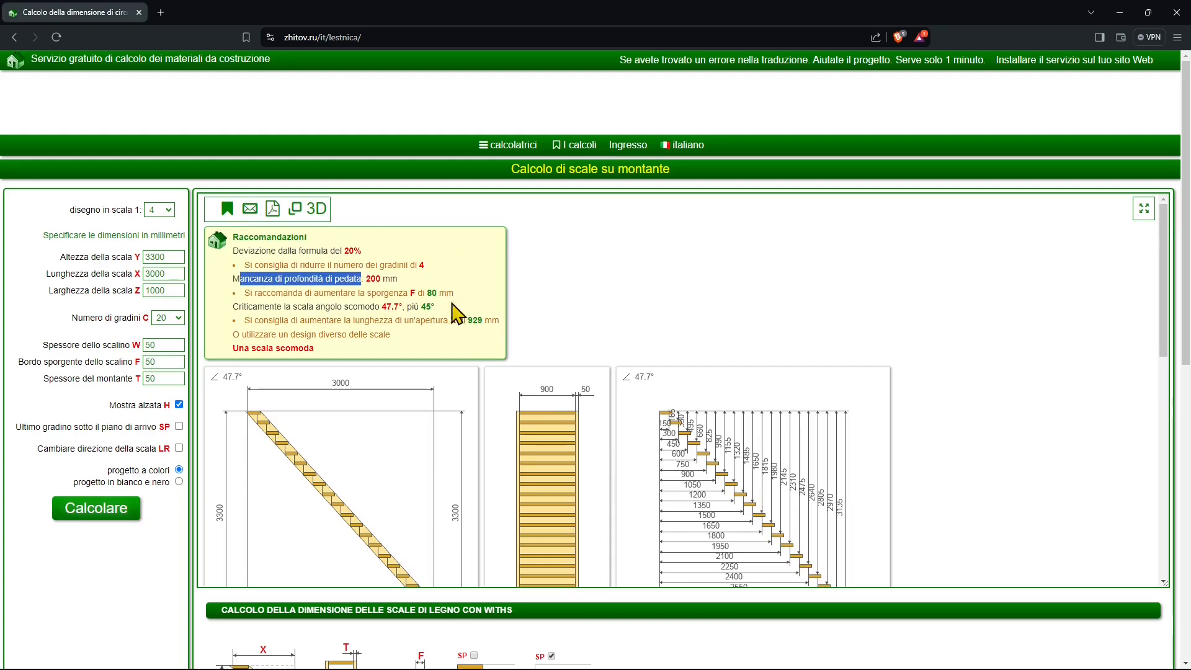
{"action": "left_click", "coordinate": [318, 302]}
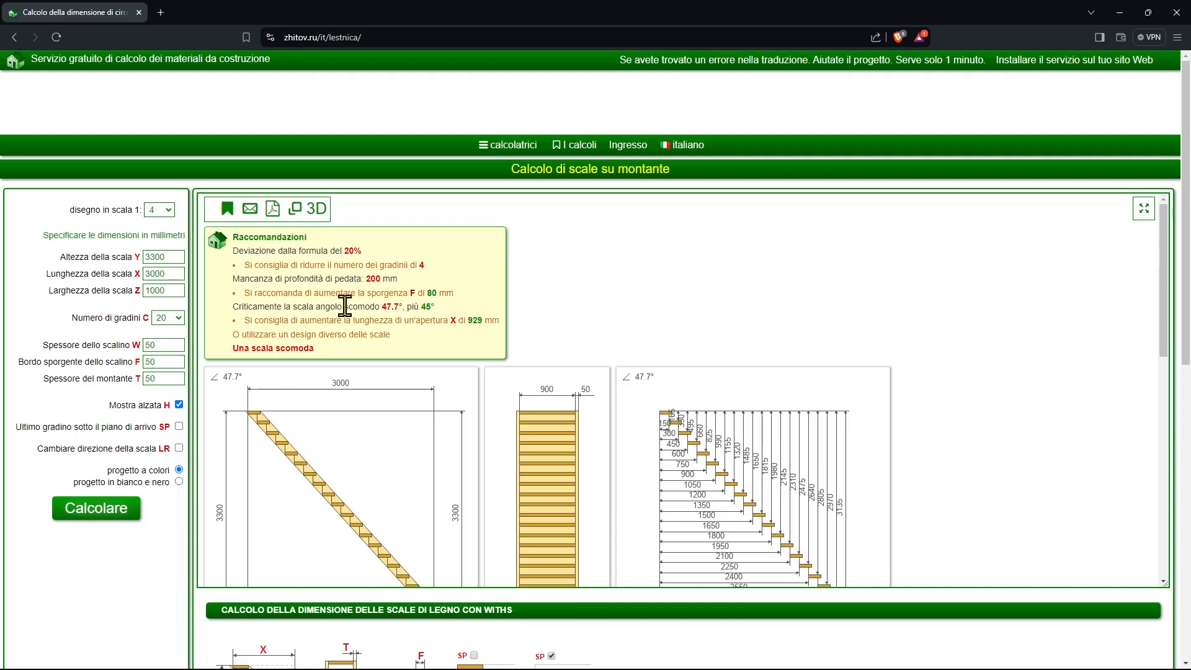
{"action": "left_click_drag", "start_coordinate": [237, 280], "coordinate": [406, 306]}
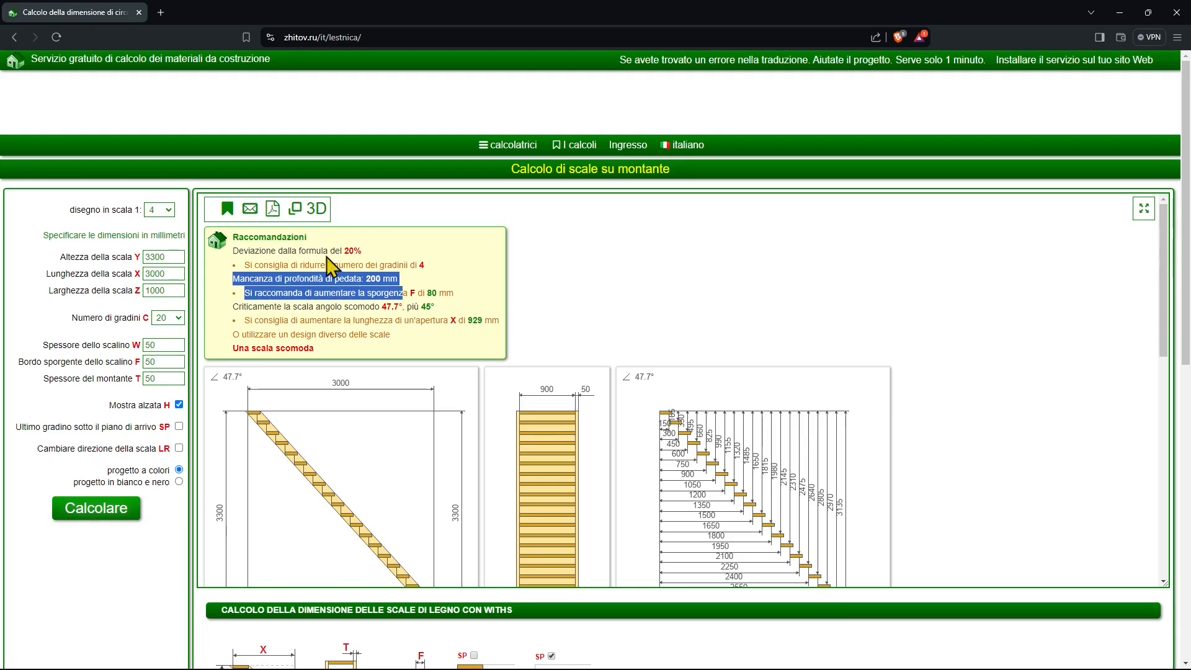
{"action": "scroll", "coordinate": [385, 273], "scroll_direction": "down", "scroll_amount": 1}
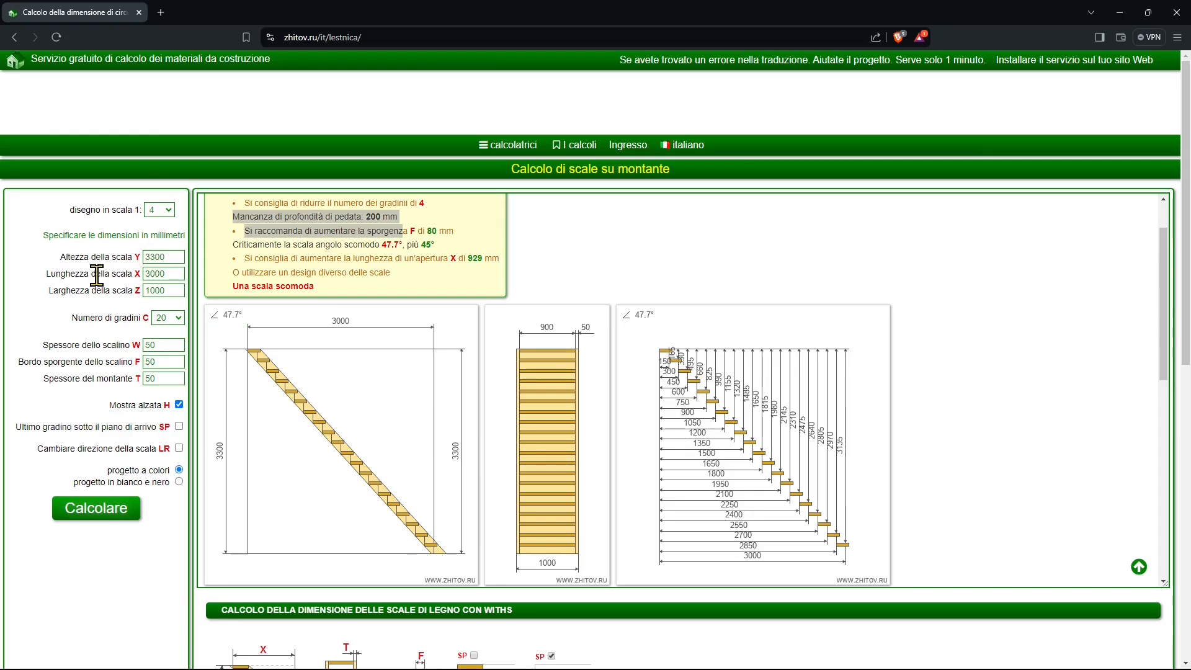
Set the stair length X to 5000 mm and recalculate the staircase.
{"action": "double_click", "coordinate": [163, 275]}
{"action": "left_click", "coordinate": [168, 275]}
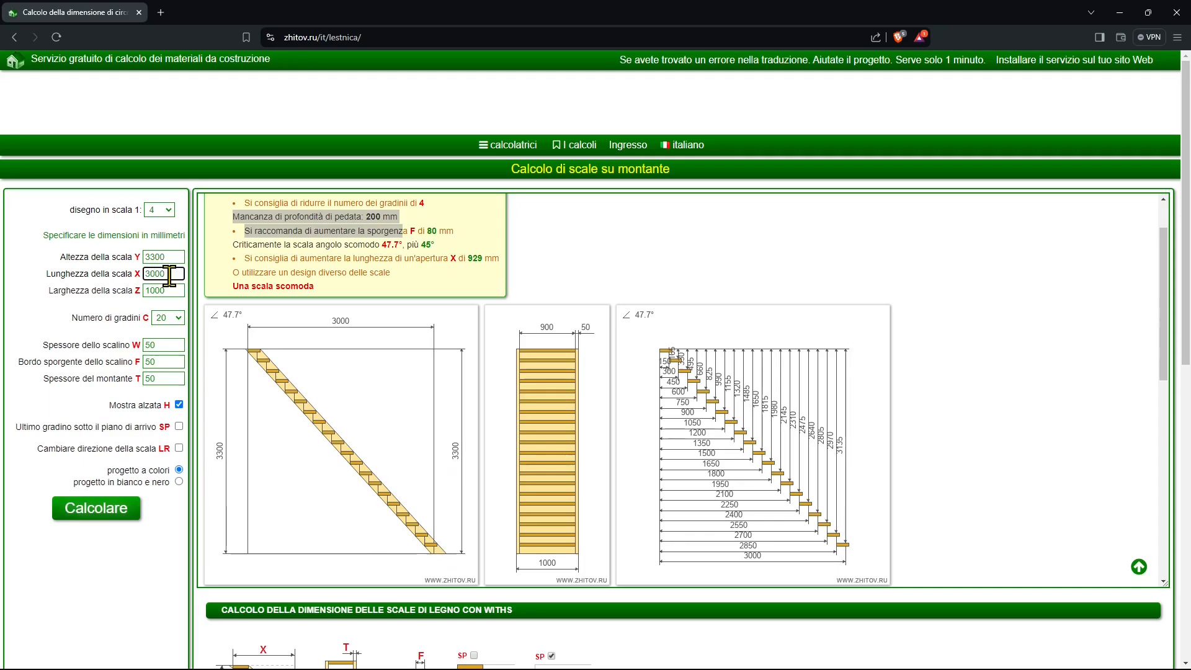
{"action": "double_click", "coordinate": [169, 274]}
{"action": "type", "text": "5"}
{"action": "type", "text": "0"}
{"action": "left_click", "coordinate": [95, 516]}
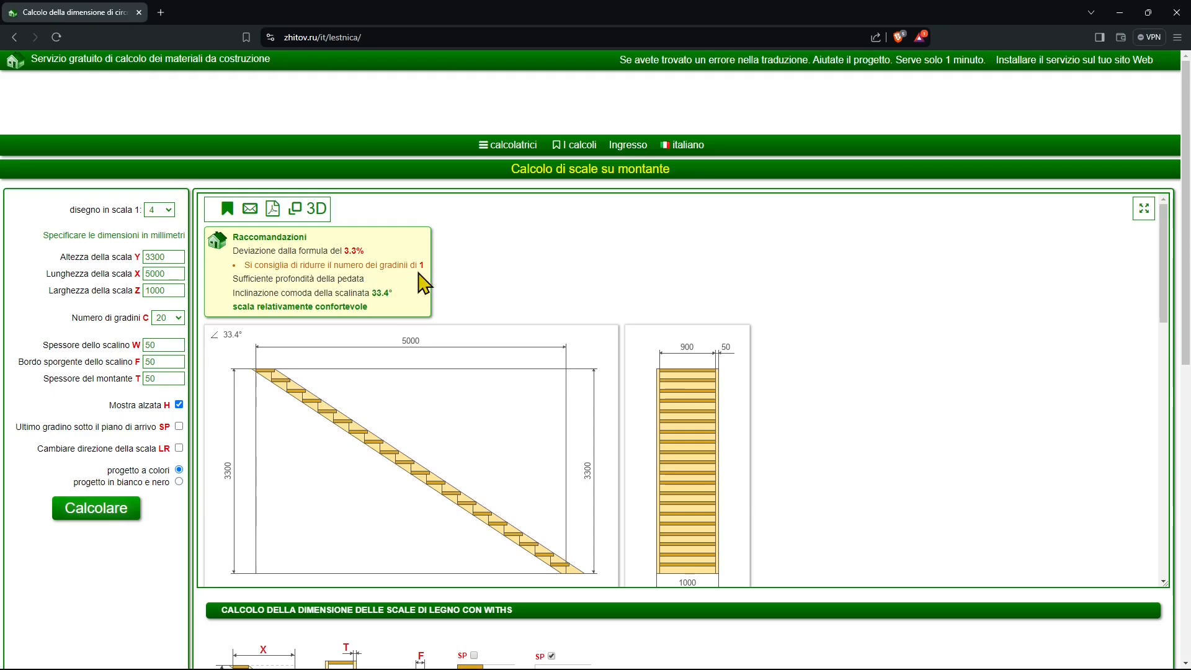
Reduce the number of steps C to 19 and recalculate the staircase.
{"action": "left_click", "coordinate": [178, 319]}
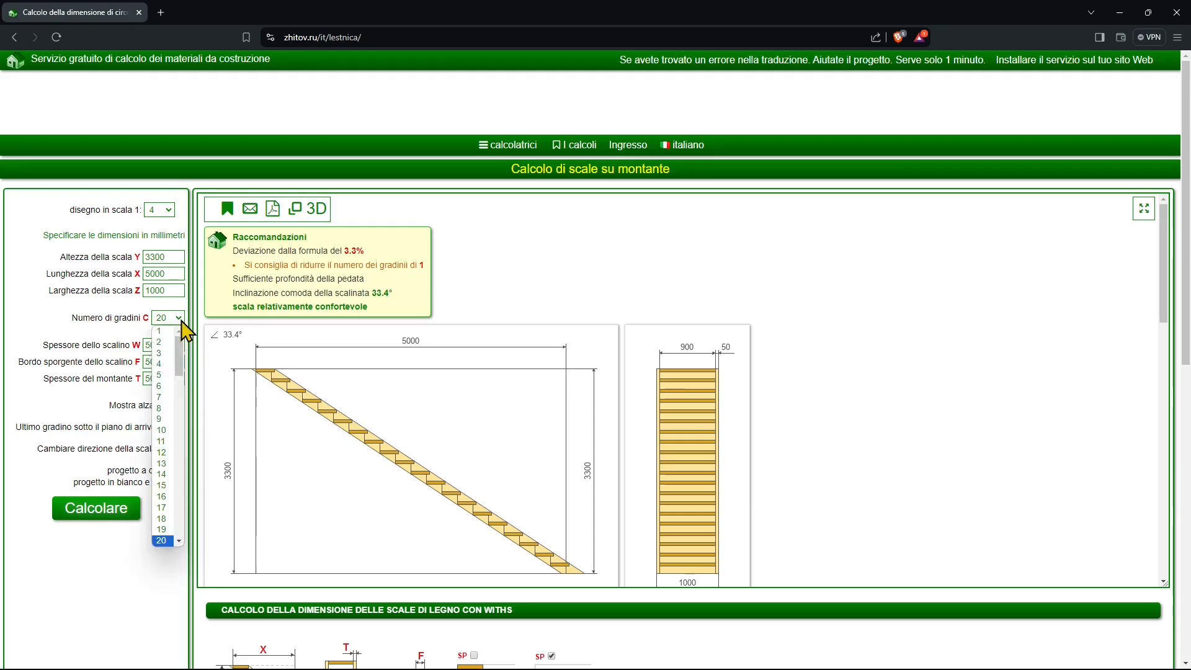
{"action": "left_click", "coordinate": [163, 529]}
{"action": "left_click", "coordinate": [99, 508]}
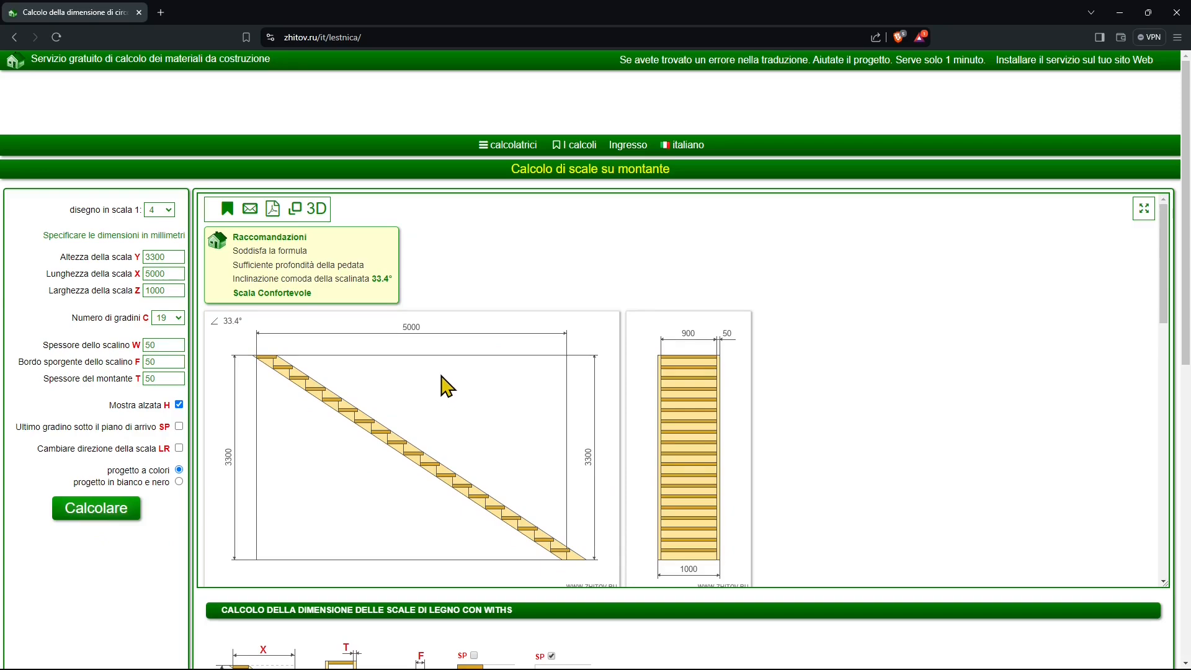
Set the stair length X to 4000 mm and recalculate the staircase.
{"action": "scroll", "coordinate": [372, 386], "scroll_direction": "down", "scroll_amount": 1}
{"action": "scroll", "coordinate": [527, 310], "scroll_direction": "up", "scroll_amount": 1}
{"action": "double_click", "coordinate": [163, 274]}
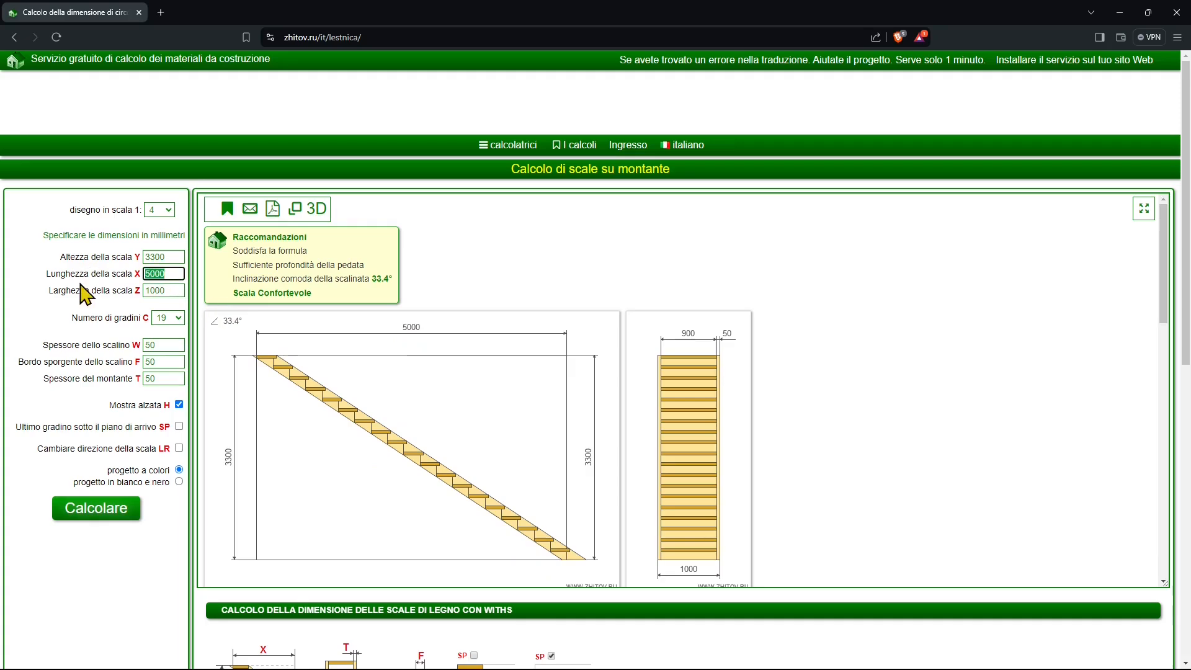
{"action": "type", "text": "4000"}
{"action": "left_click", "coordinate": [176, 256]}
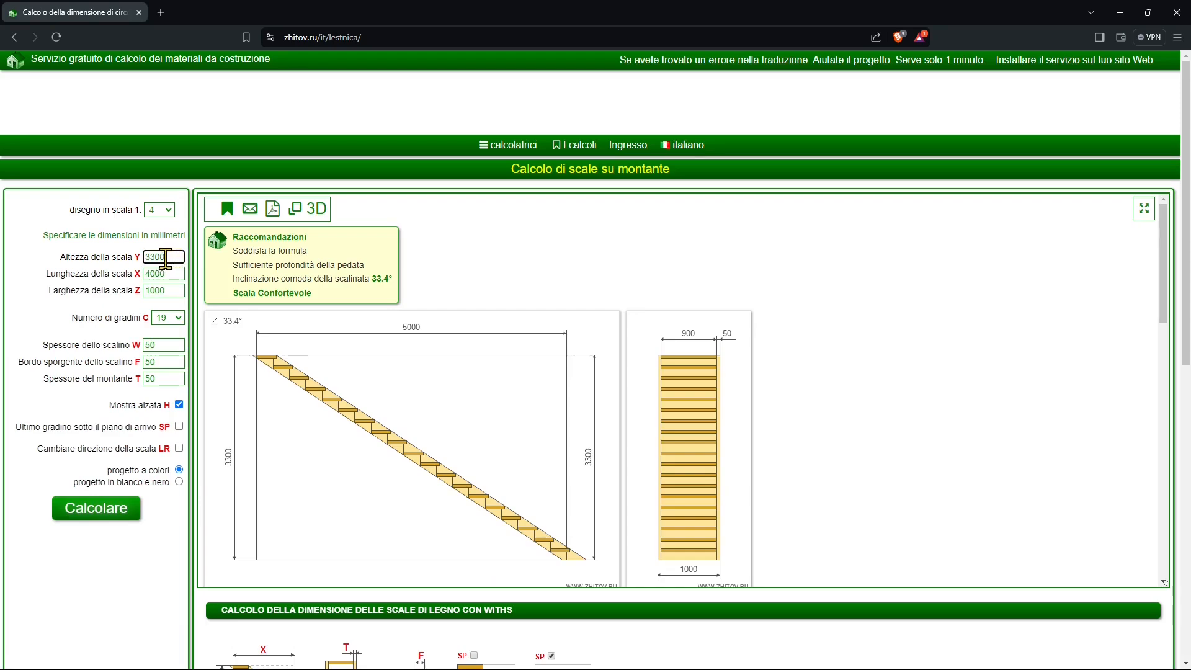
{"action": "double_click", "coordinate": [157, 257]}
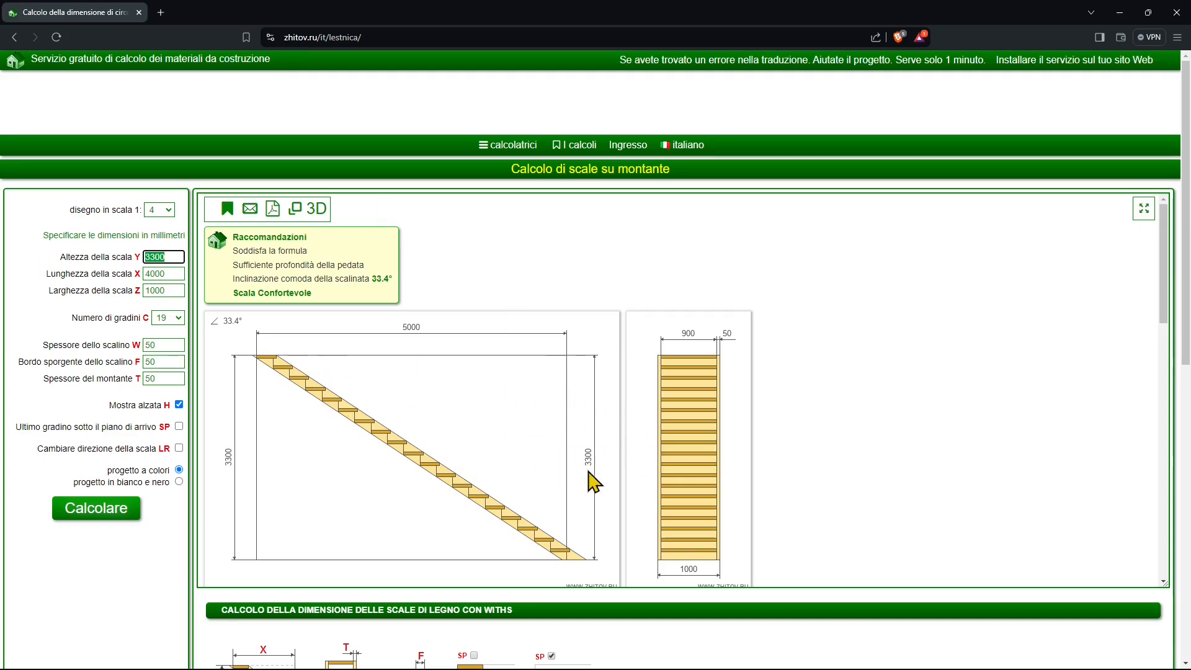
{"action": "left_click", "coordinate": [99, 510]}
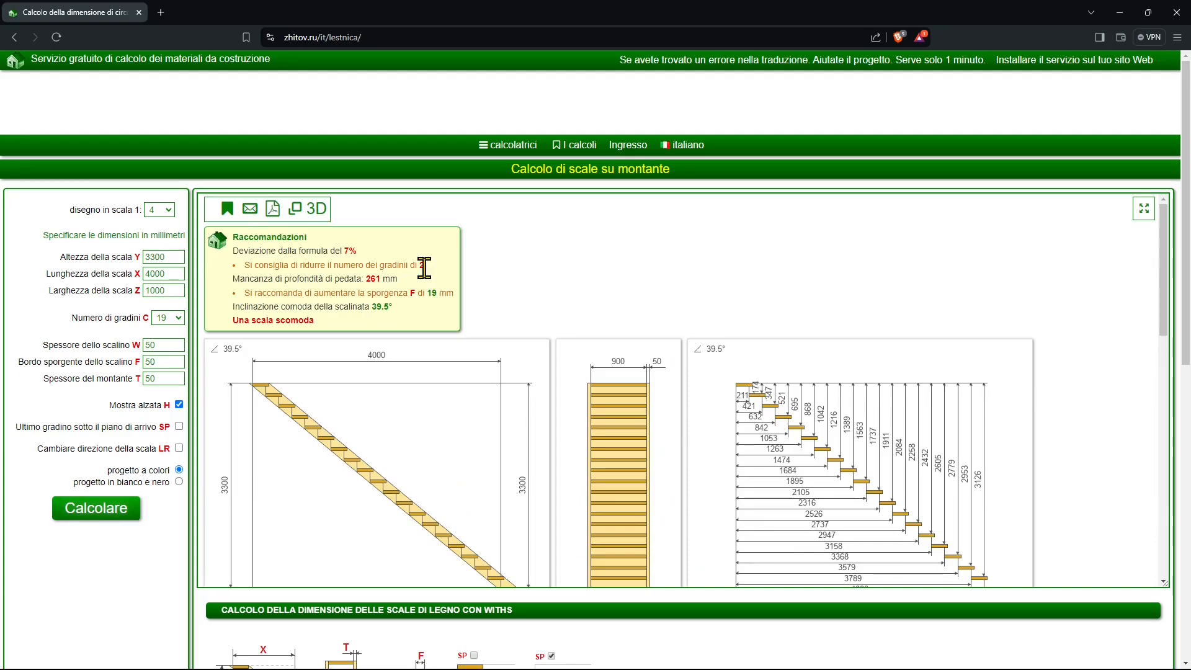
Reduce the number of steps C to 17 and recalculate the staircase.
{"action": "mouse_move", "coordinate": [419, 268]}
{"action": "left_mouse_down"}
{"action": "mouse_move", "coordinate": [338, 272]}
{"action": "mouse_move", "coordinate": [420, 272]}
{"action": "left_mouse_up"}
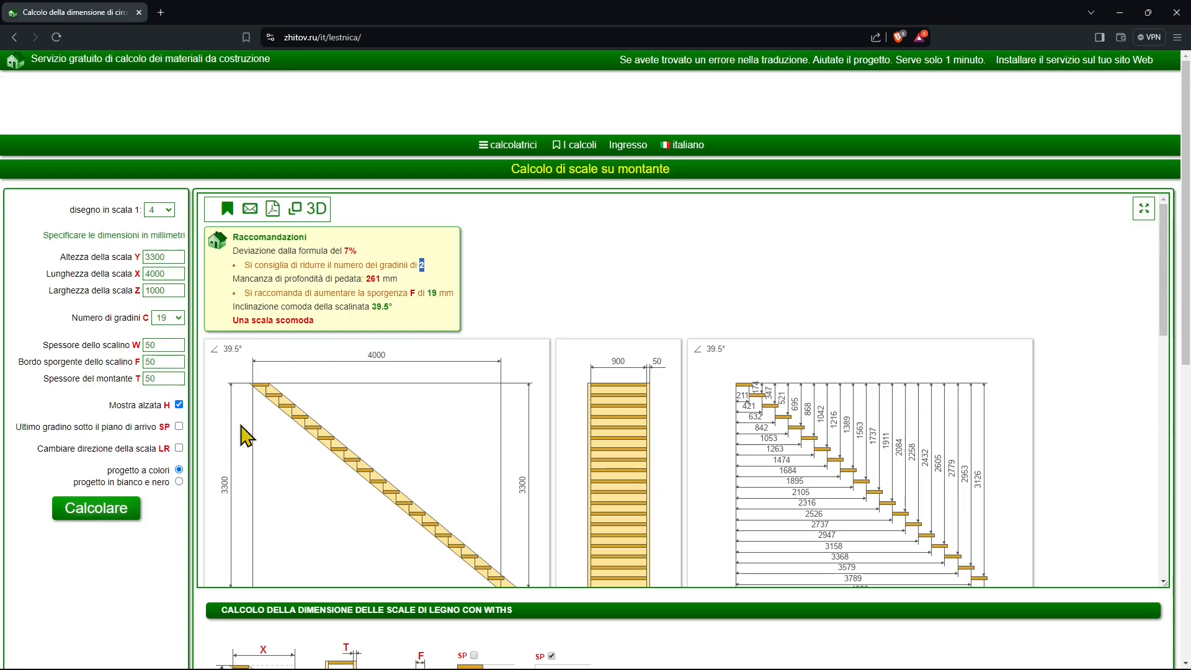
{"action": "left_click", "coordinate": [178, 317]}
{"action": "left_click", "coordinate": [163, 524]}
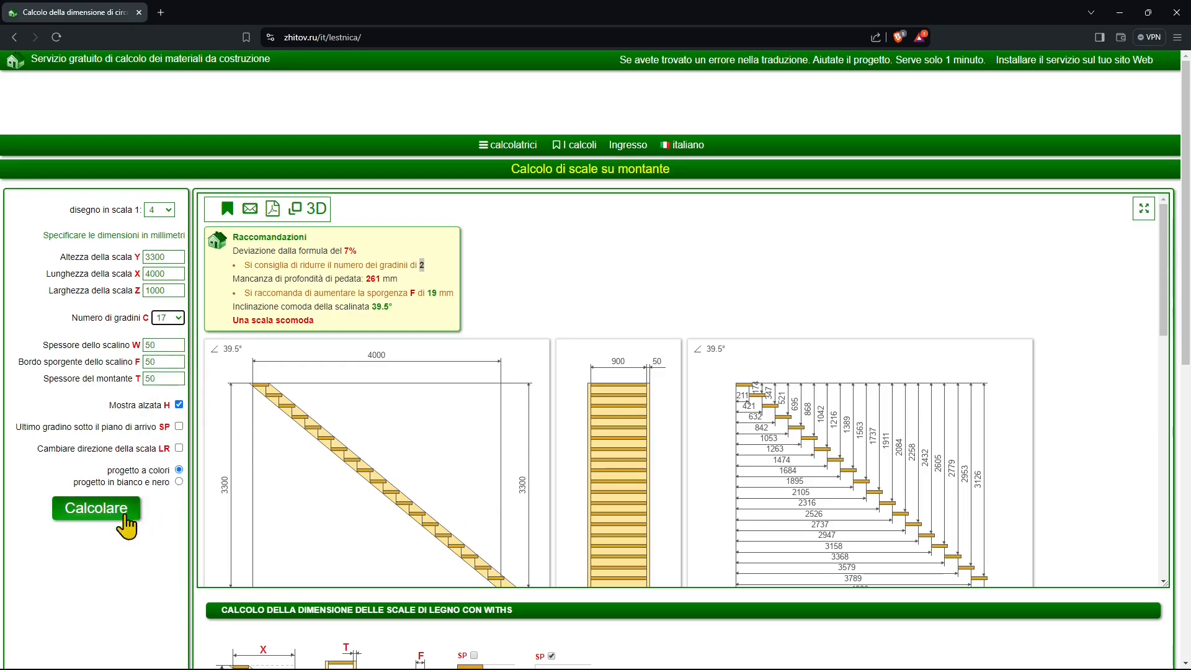
{"action": "left_click", "coordinate": [93, 510]}
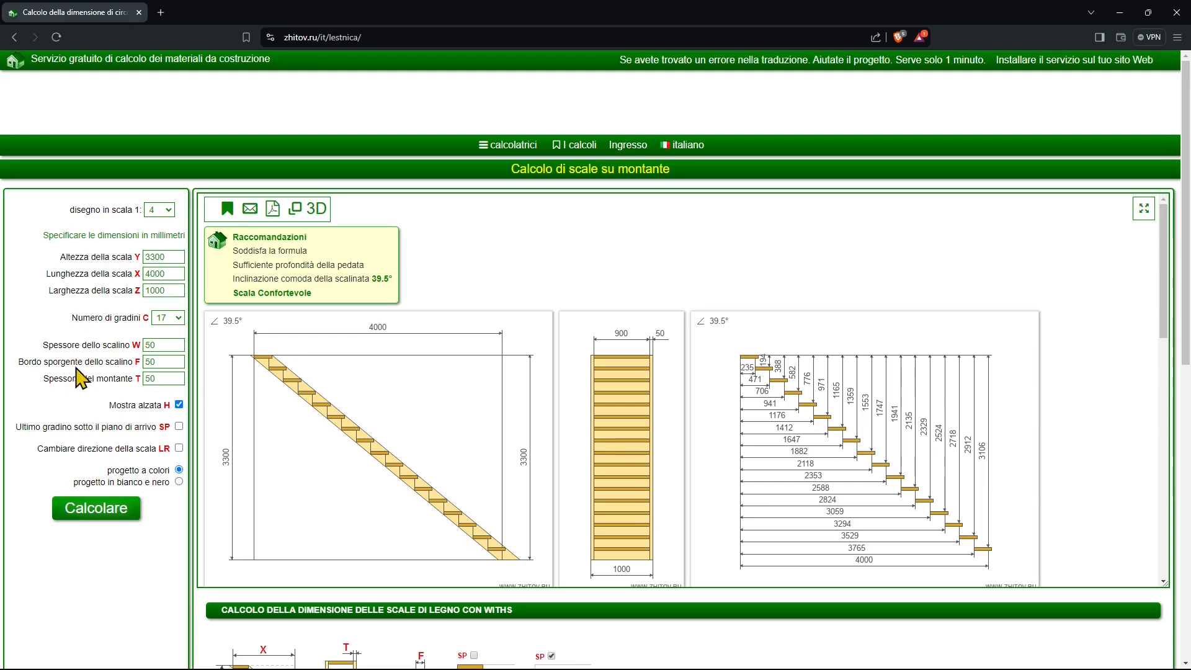
Set the step overhang F to 0 mm and recalculate the staircase.
{"action": "left_click", "coordinate": [148, 362]}
{"action": "key", "text": "BackSpace"}
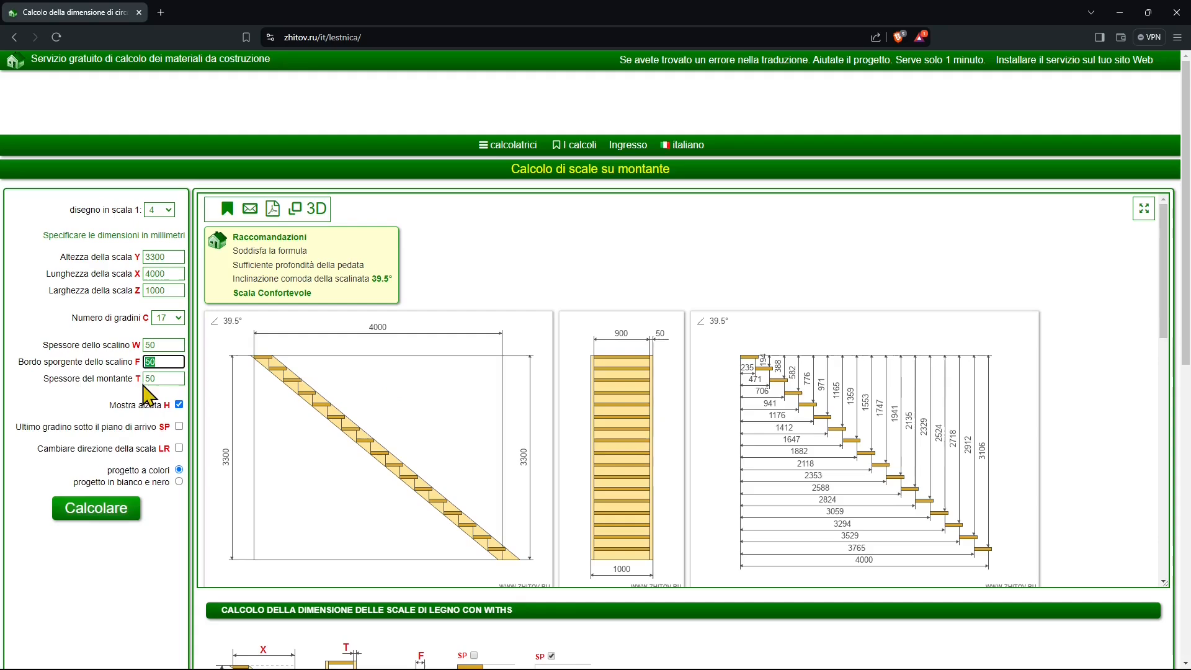
{"action": "left_click", "coordinate": [113, 493]}
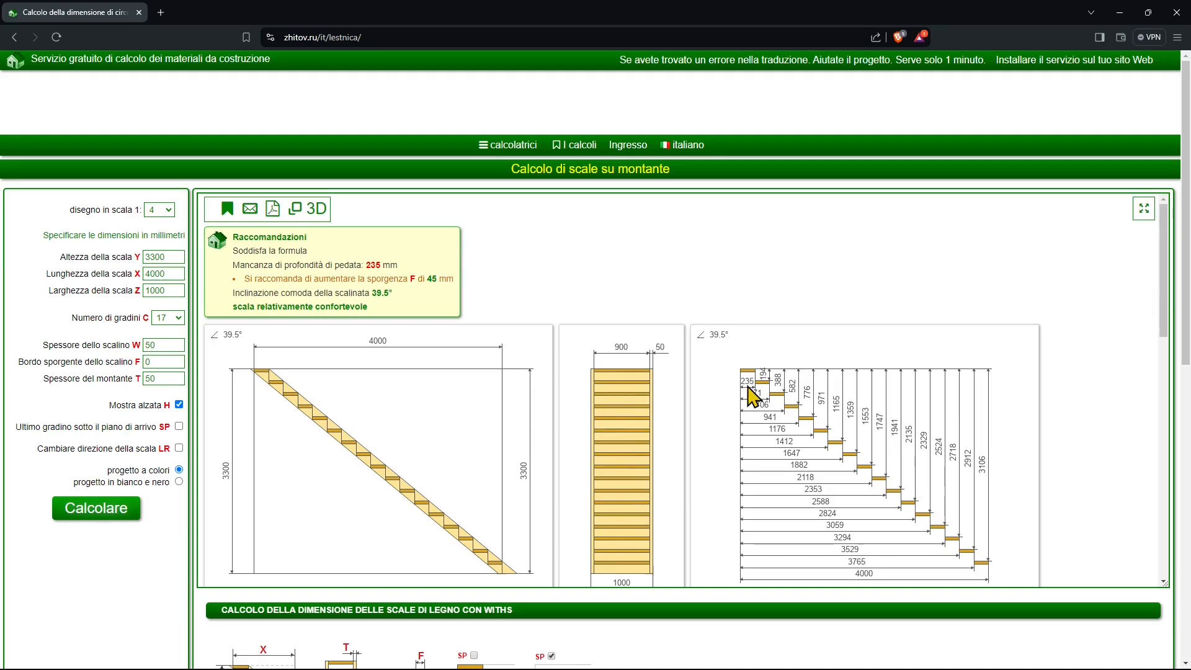
Turn off the riser display H, put the last step below the arrival floor with option SP, and recalculate.
{"action": "left_click", "coordinate": [179, 404]}
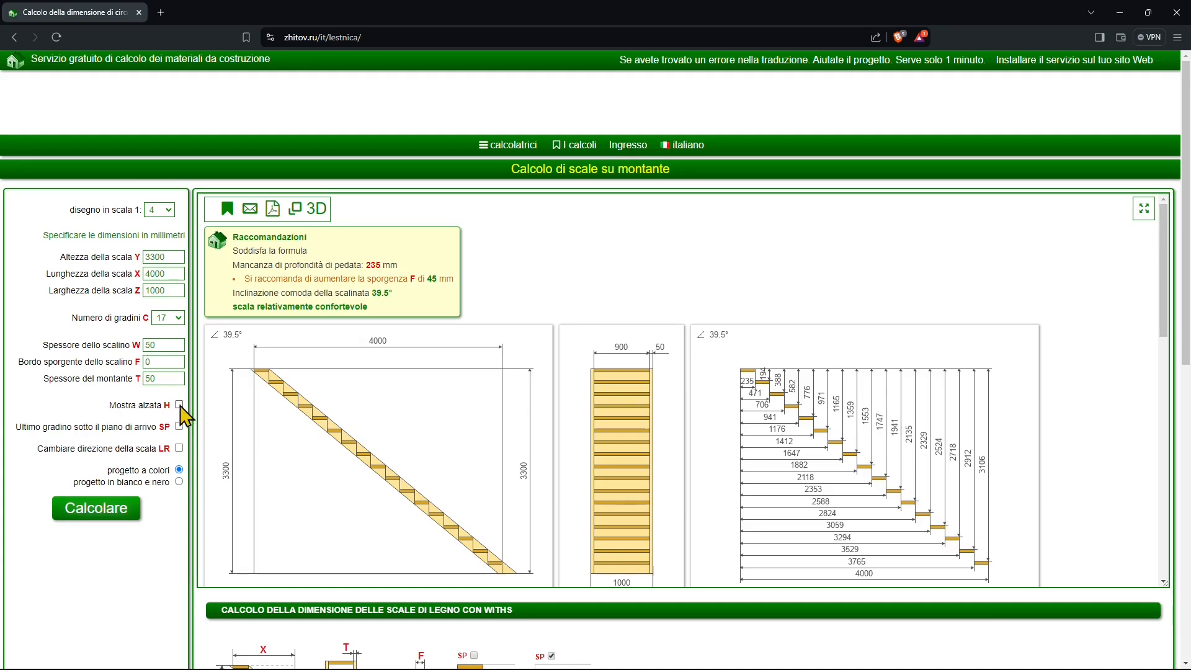
{"action": "left_click", "coordinate": [96, 509]}
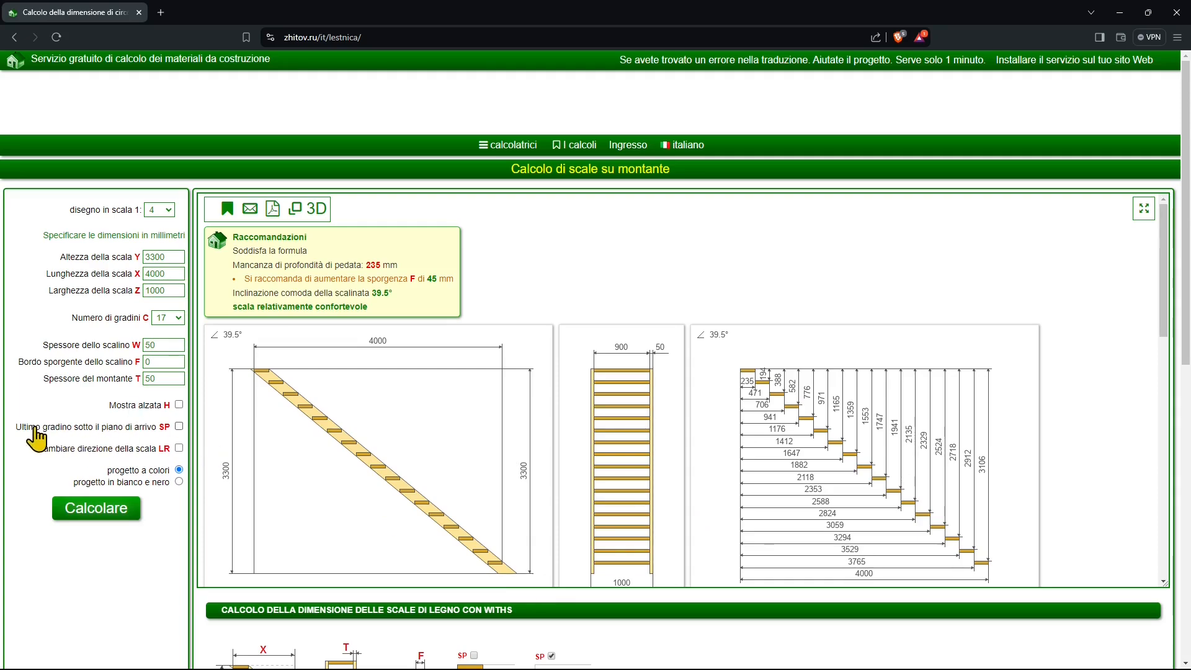
{"action": "left_click", "coordinate": [179, 427]}
{"action": "left_click", "coordinate": [117, 505]}
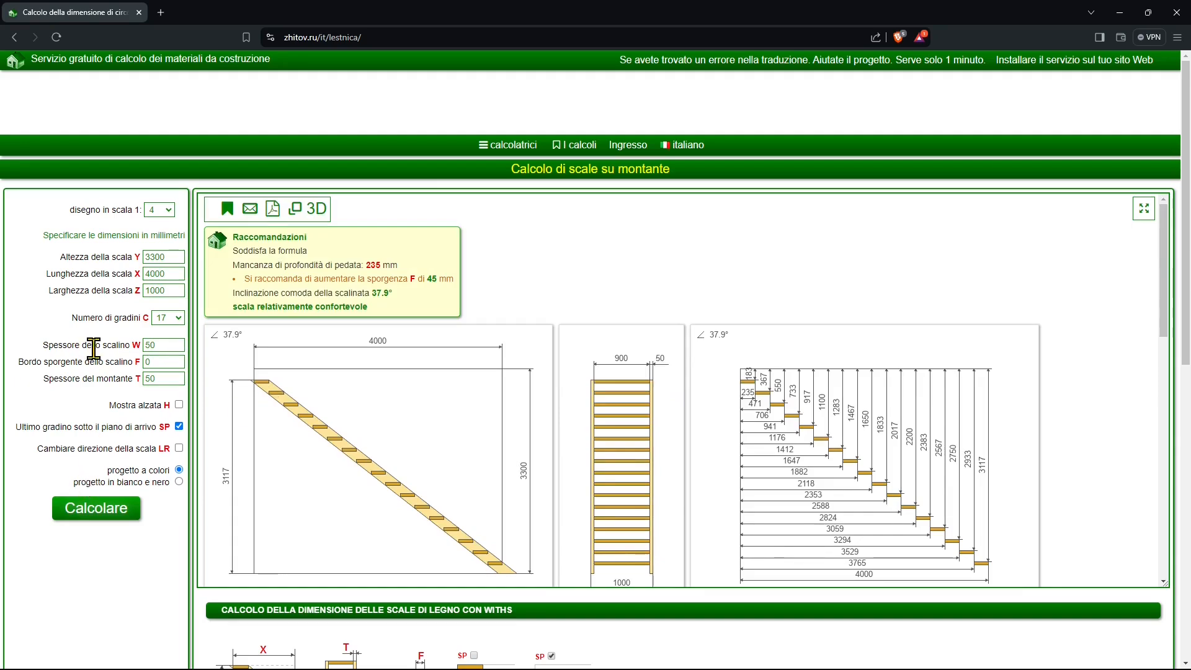
Set the step thickness W to 10 mm and recalculate the staircase.
{"action": "double_click", "coordinate": [170, 343]}
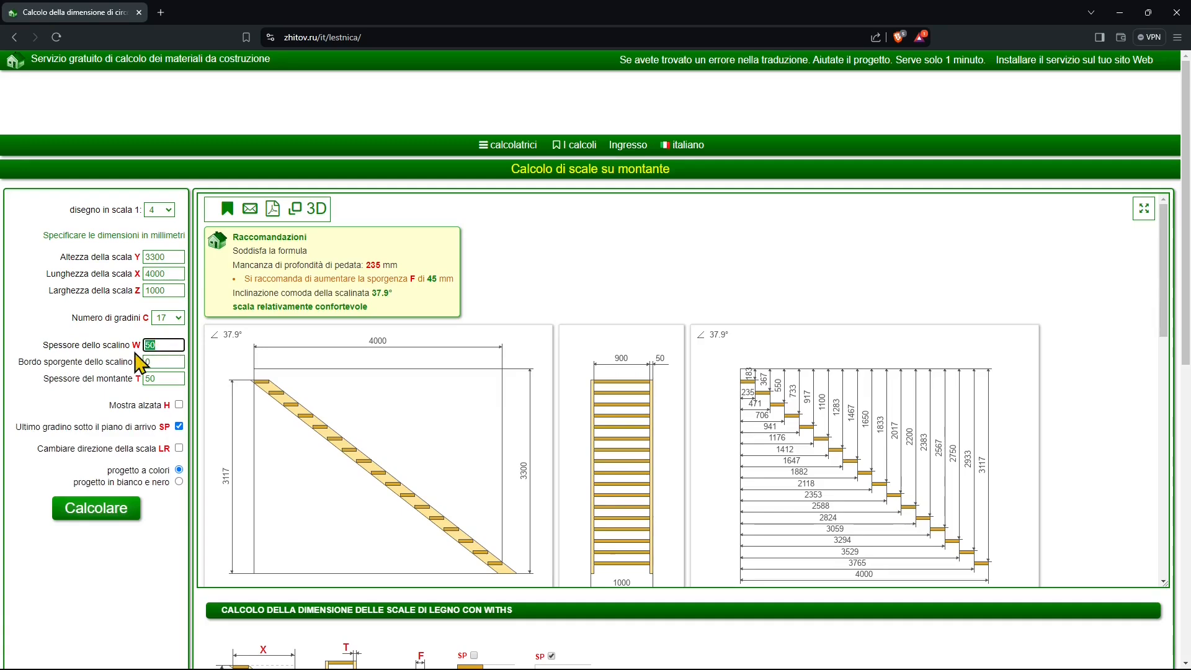
{"action": "type", "text": "10"}
{"action": "left_click", "coordinate": [116, 510]}
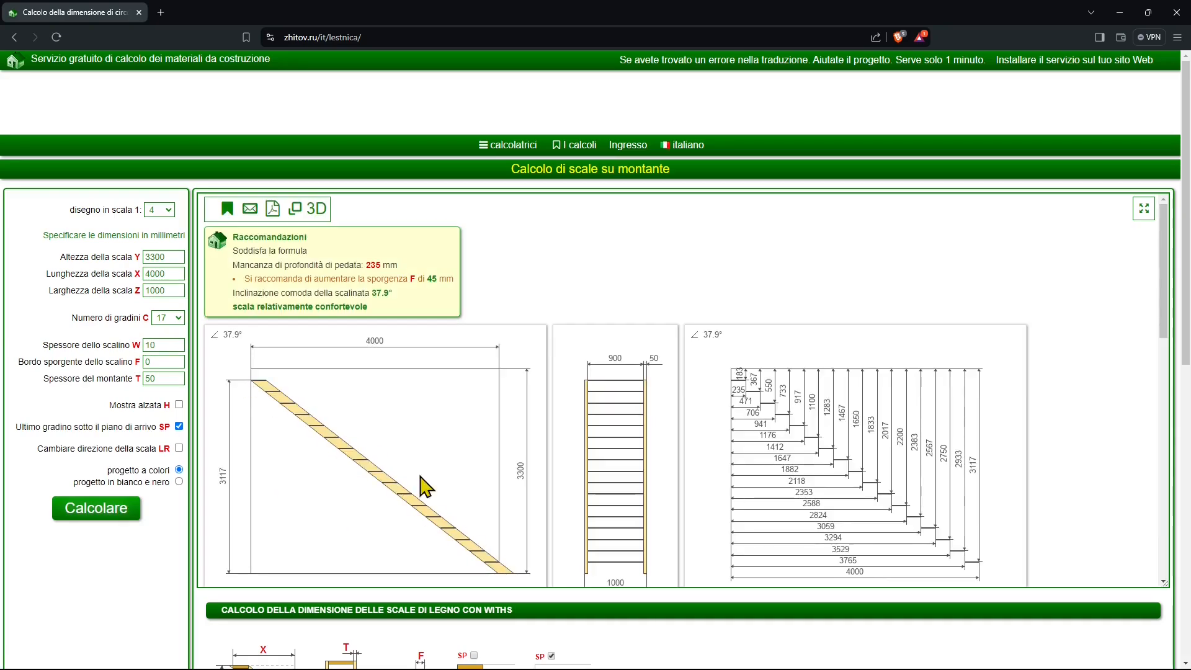
Set the stringer thickness T to 0, reverse the stair direction LR, and recalculate the project in black and white.
{"action": "left_click", "coordinate": [179, 448]}
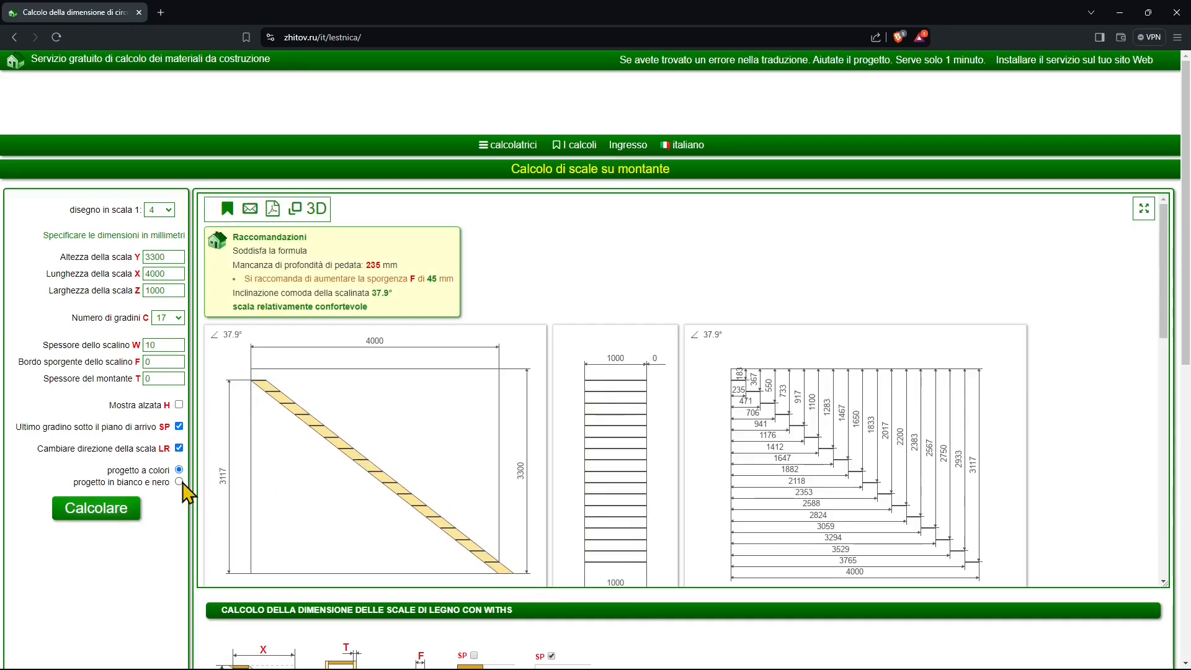
{"action": "left_click", "coordinate": [178, 481]}
{"action": "left_click", "coordinate": [121, 510]}
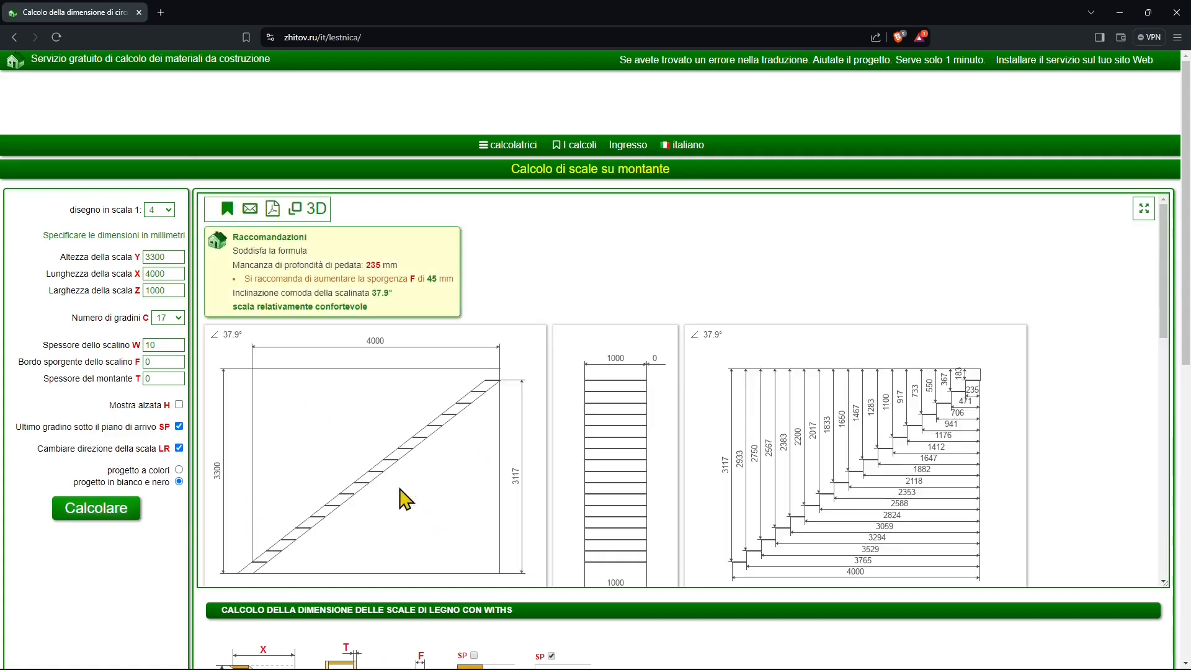
Examine the stair, stringer and step drawings, the parameter legend and the comfort guidelines on the page.
{"action": "scroll", "coordinate": [446, 484], "scroll_direction": "down", "scroll_amount": 4}
{"action": "scroll", "coordinate": [891, 631], "scroll_direction": "down", "scroll_amount": 1}
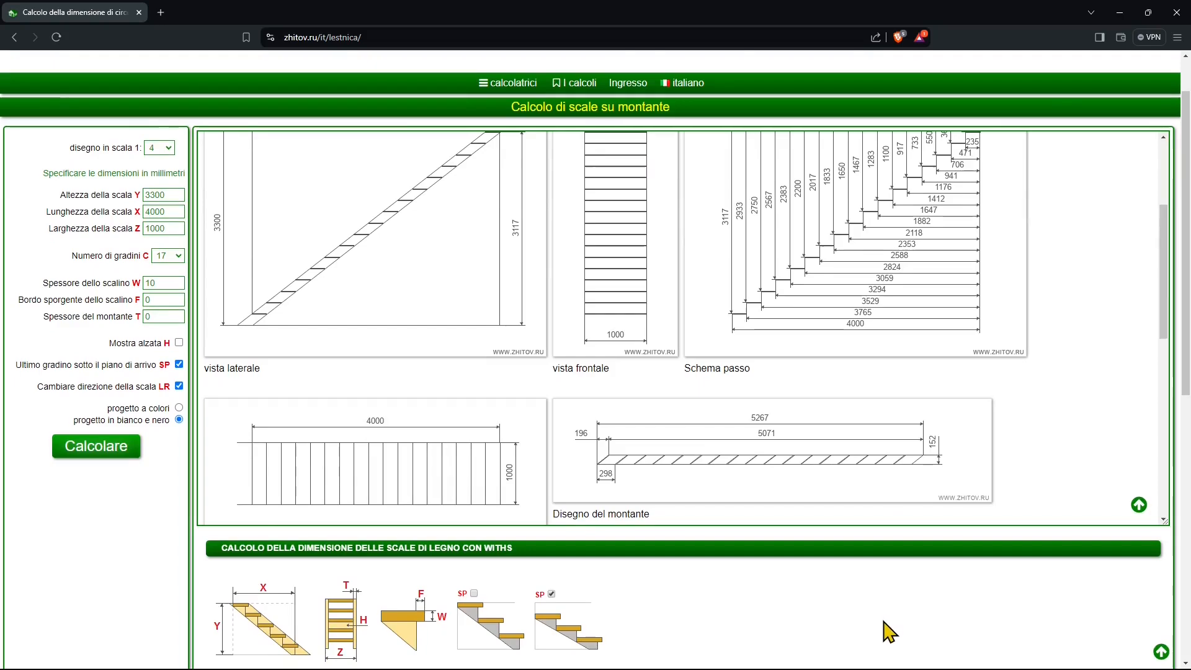
{"action": "scroll", "coordinate": [606, 415], "scroll_direction": "down", "scroll_amount": 1}
{"action": "scroll", "coordinate": [627, 347], "scroll_direction": "down", "scroll_amount": 2}
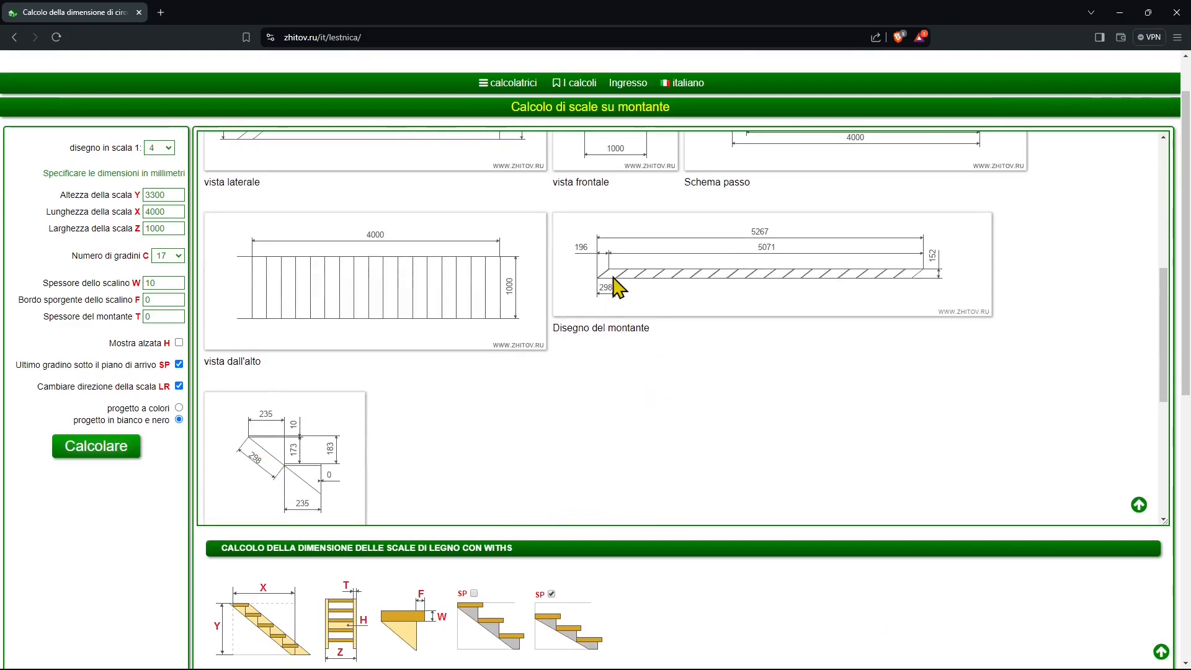
{"action": "scroll", "coordinate": [416, 299], "scroll_direction": "down", "scroll_amount": 1}
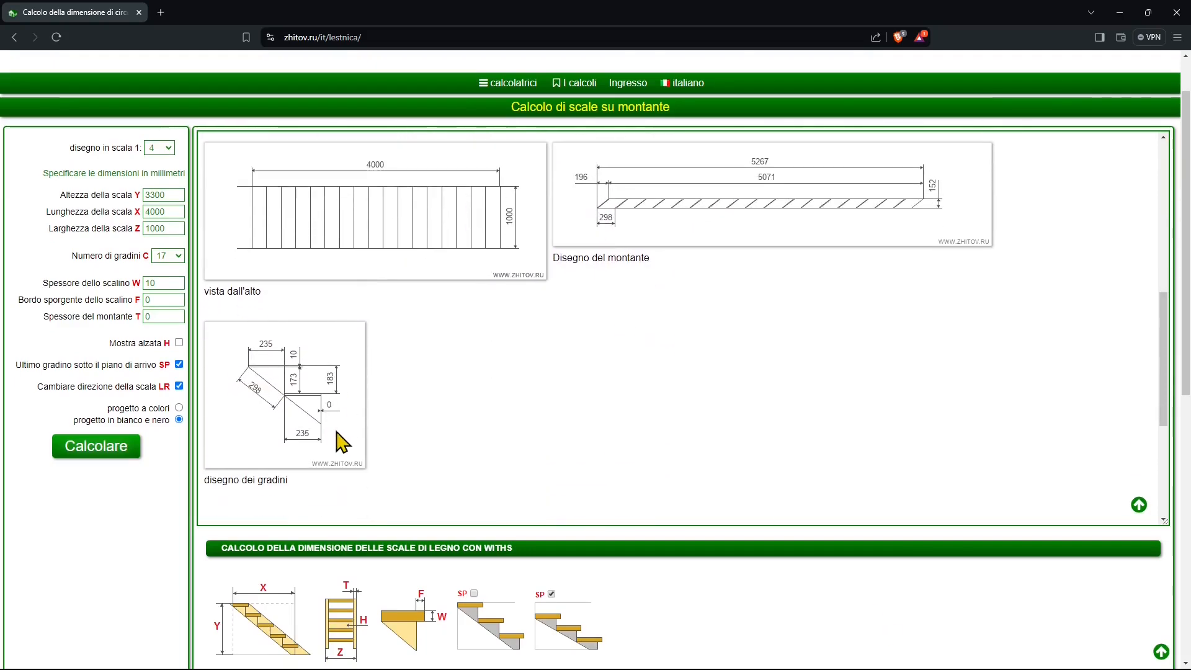
{"action": "scroll", "coordinate": [340, 442], "scroll_direction": "down", "scroll_amount": 1}
{"action": "scroll", "coordinate": [606, 588], "scroll_direction": "down", "scroll_amount": 4}
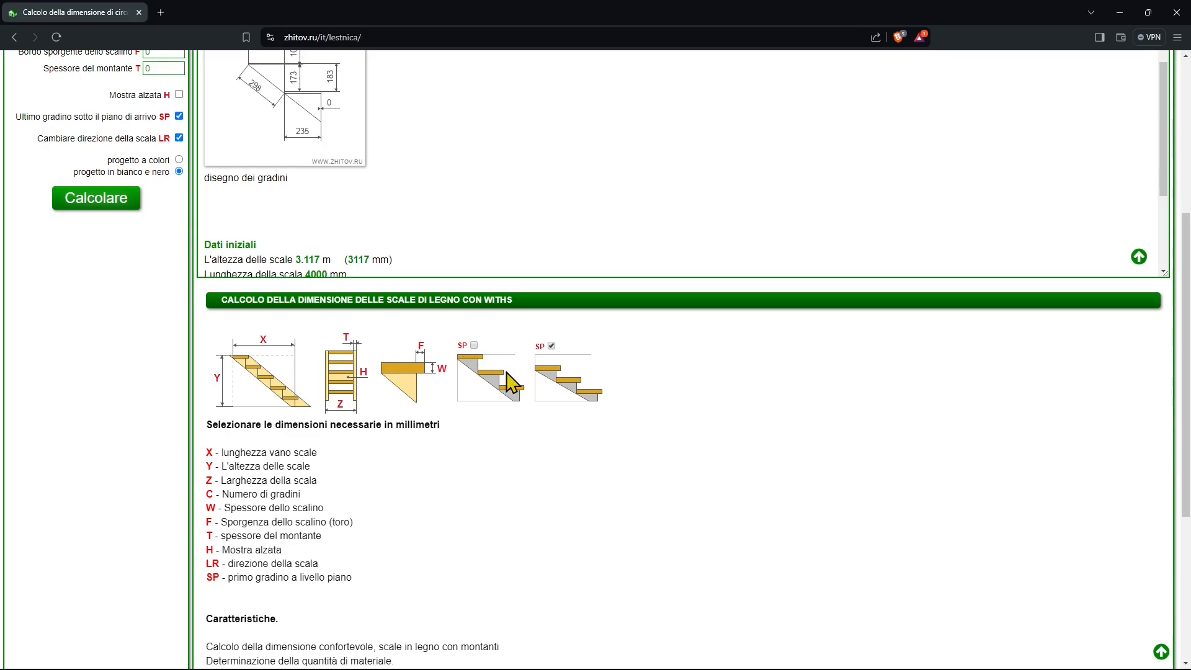
{"action": "scroll", "coordinate": [387, 504], "scroll_direction": "down", "scroll_amount": 1}
{"action": "scroll", "coordinate": [397, 502], "scroll_direction": "down", "scroll_amount": 4}
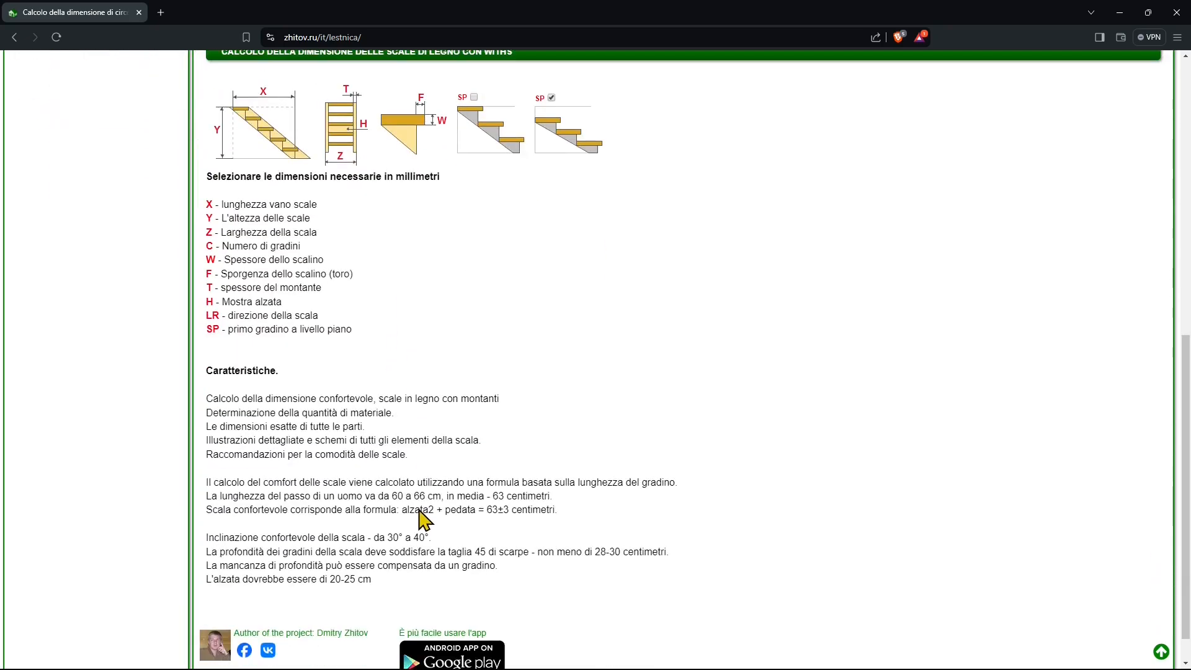
{"action": "scroll", "coordinate": [435, 514], "scroll_direction": "up", "scroll_amount": 10}
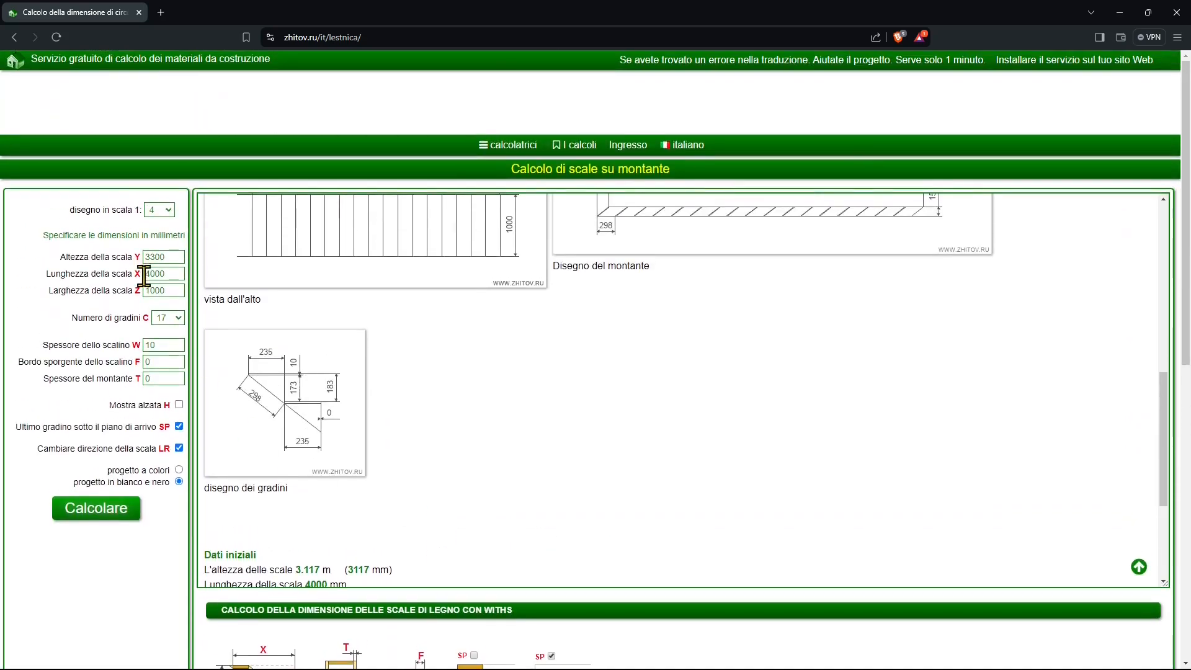
{"action": "scroll", "coordinate": [380, 391], "scroll_direction": "up", "scroll_amount": 5}
{"action": "scroll", "coordinate": [340, 414], "scroll_direction": "up", "scroll_amount": 3}
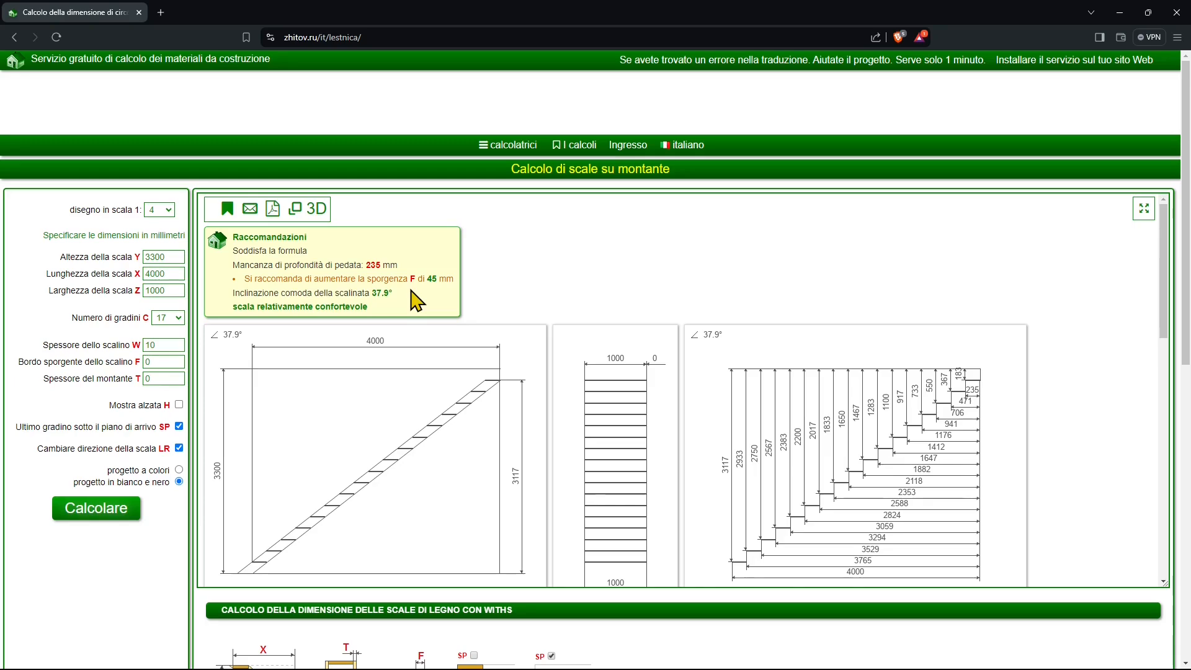
Set the step overhang F to 45 mm as recommended and recalculate the staircase.
{"action": "left_click_drag", "start_coordinate": [423, 283], "coordinate": [427, 280]}
{"action": "left_click", "coordinate": [151, 362]}
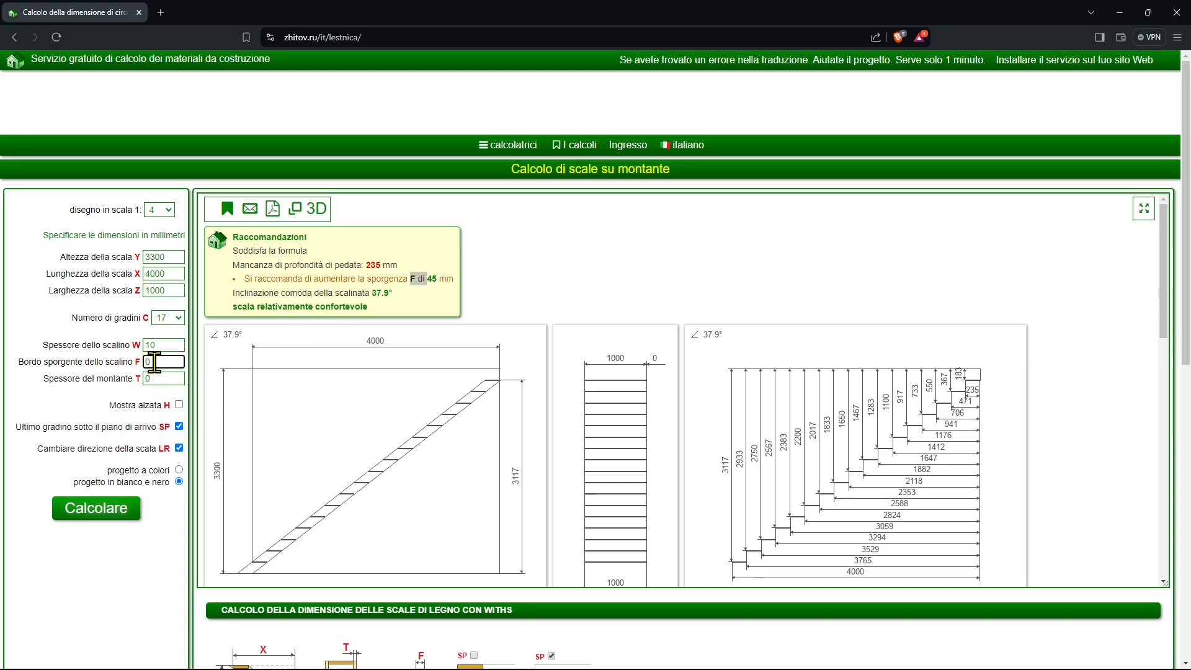
{"action": "double_click", "coordinate": [154, 363]}
{"action": "left_click", "coordinate": [112, 507]}
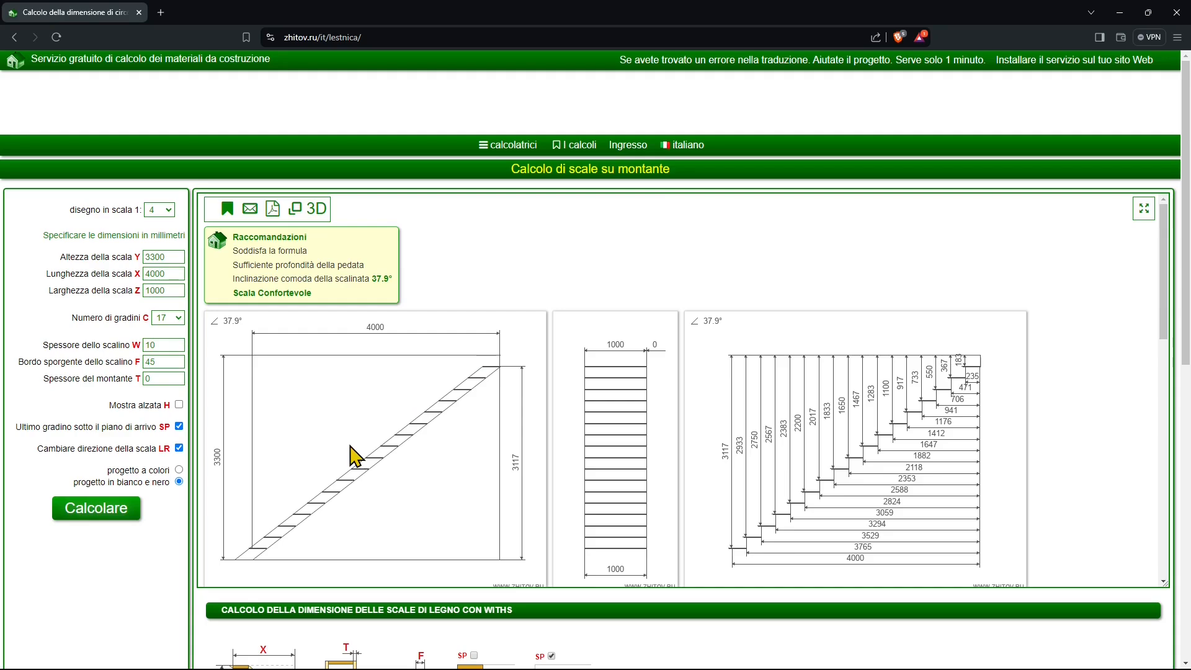
Look through the languages offered by the site and close the list without choosing one.
{"action": "left_click", "coordinate": [690, 145]}
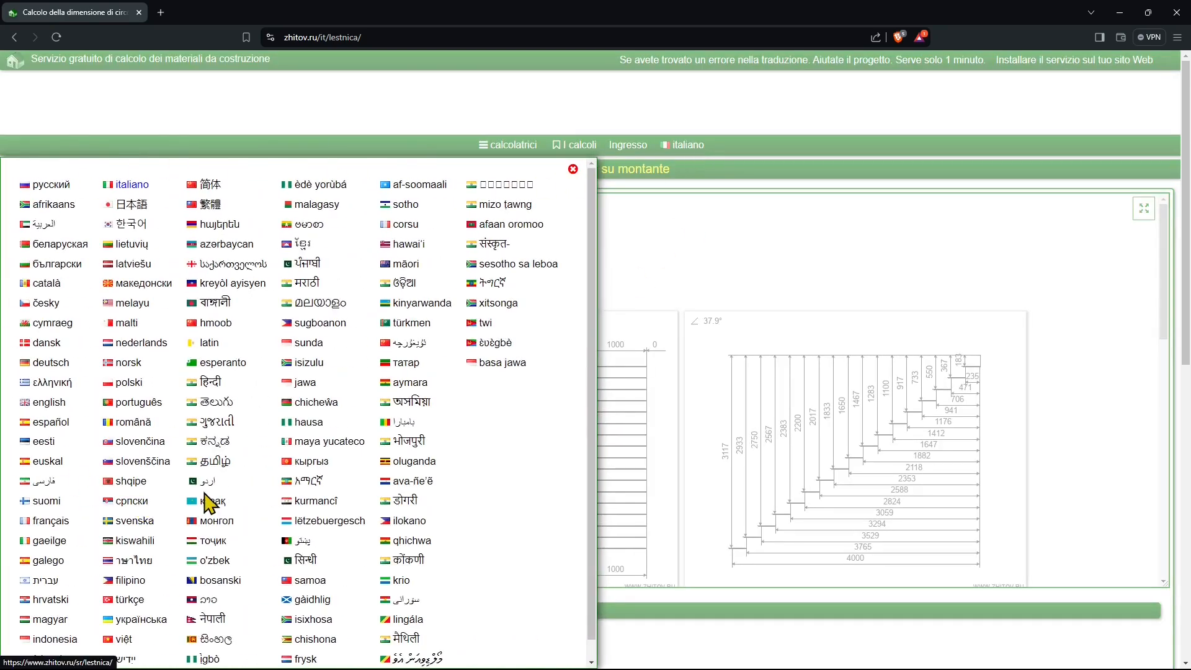
{"action": "scroll", "coordinate": [229, 503], "scroll_direction": "down", "scroll_amount": 1}
{"action": "scroll", "coordinate": [448, 493], "scroll_direction": "up", "scroll_amount": 1}
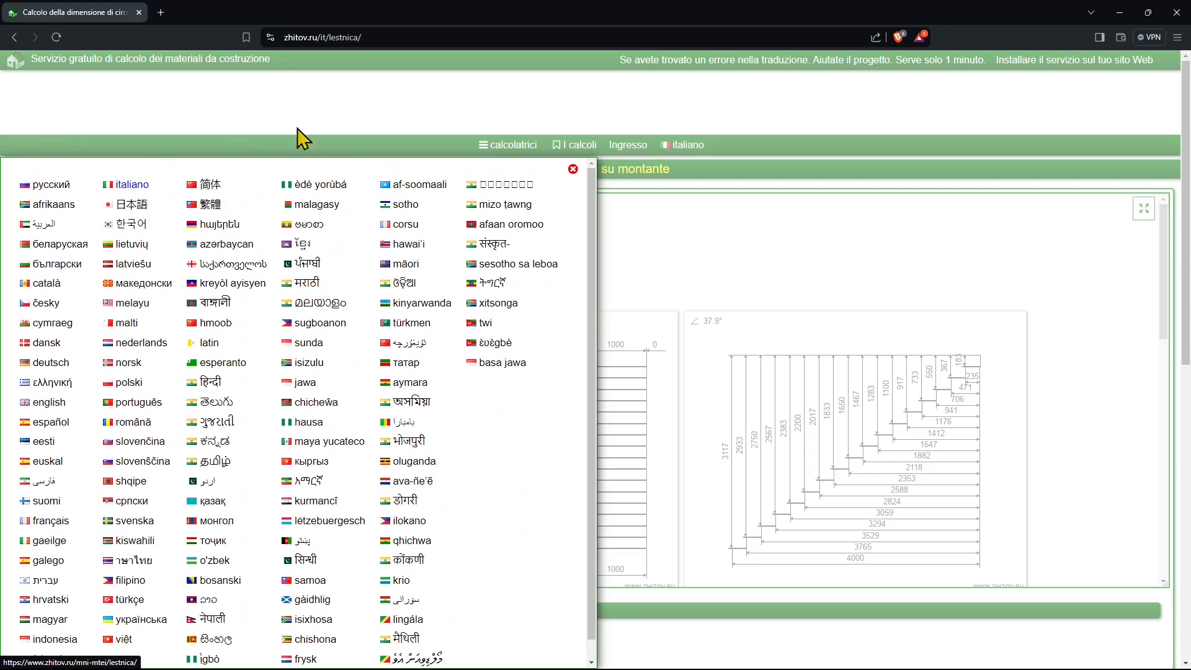
{"action": "left_click", "coordinate": [720, 225]}
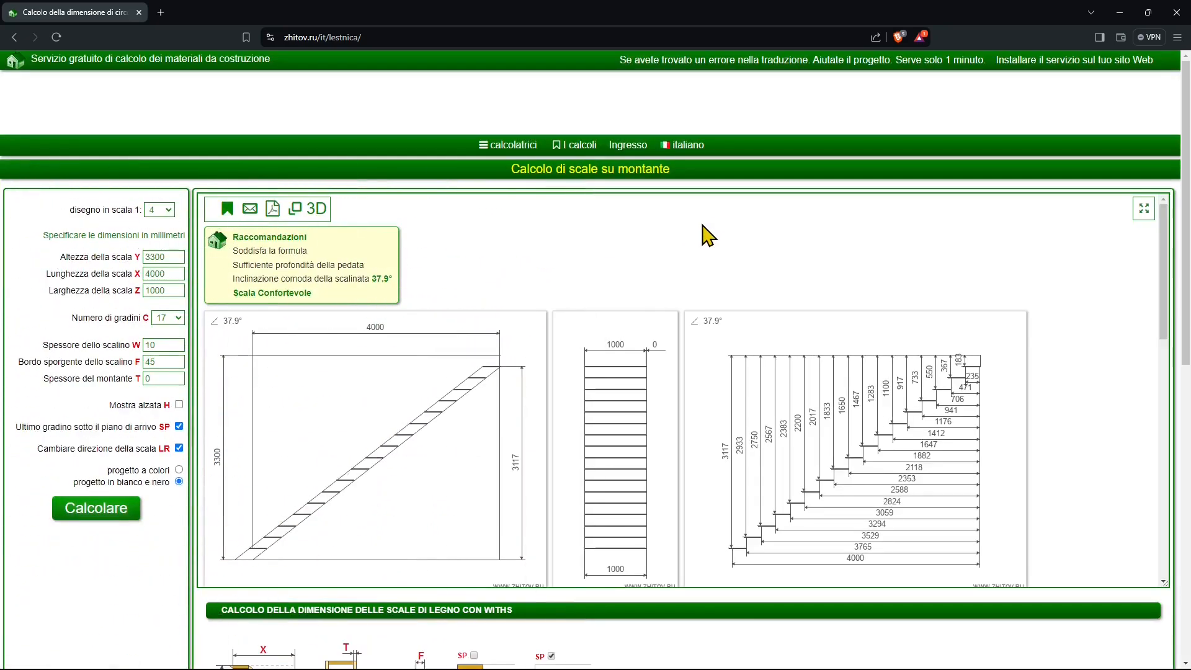
Browse the site's list of stair, foundation and material calculators and close it without opening another calculator.
{"action": "left_click", "coordinate": [529, 147]}
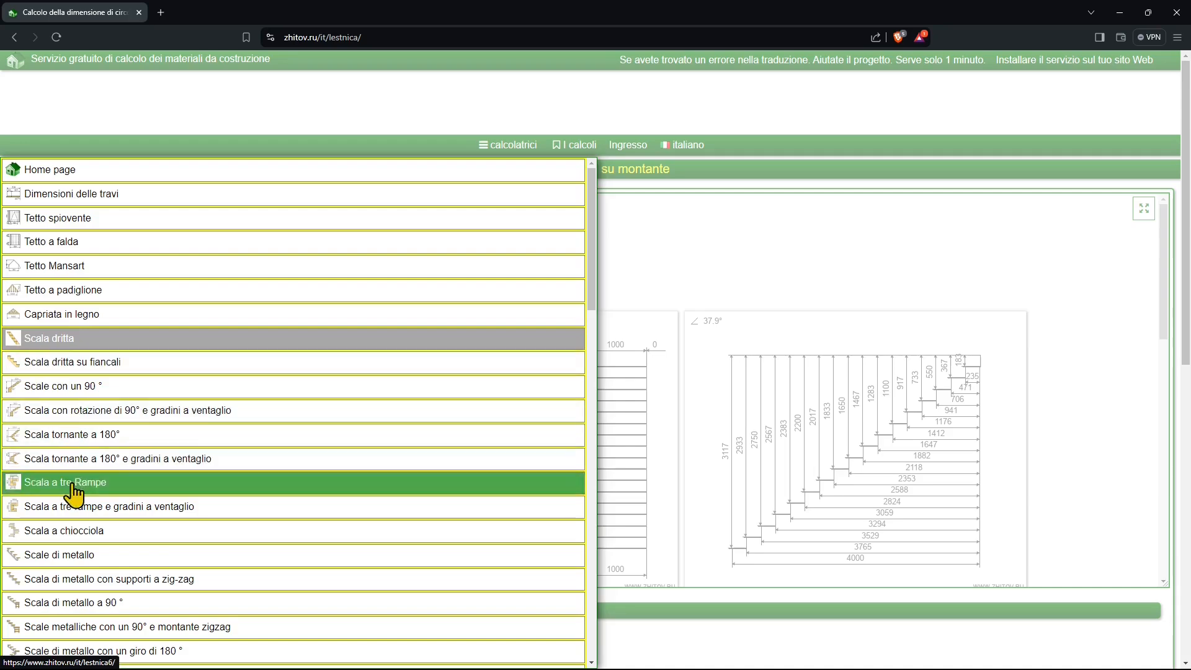
{"action": "scroll", "coordinate": [87, 530], "scroll_direction": "down", "scroll_amount": 2}
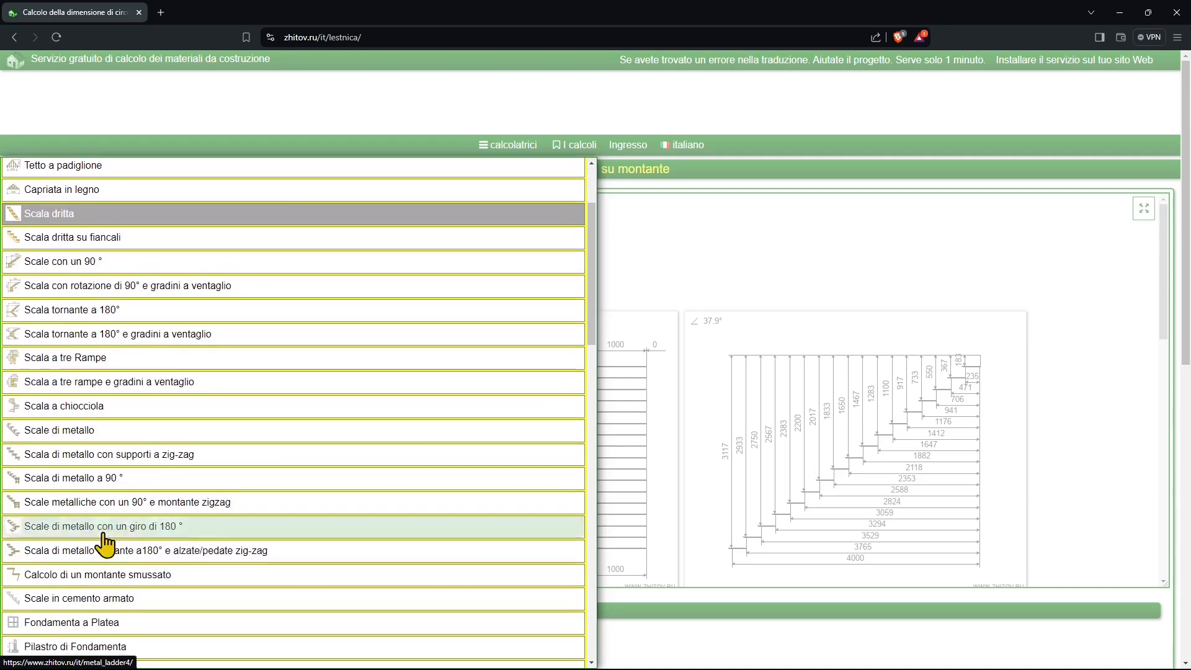
{"action": "scroll", "coordinate": [101, 617], "scroll_direction": "down", "scroll_amount": 4}
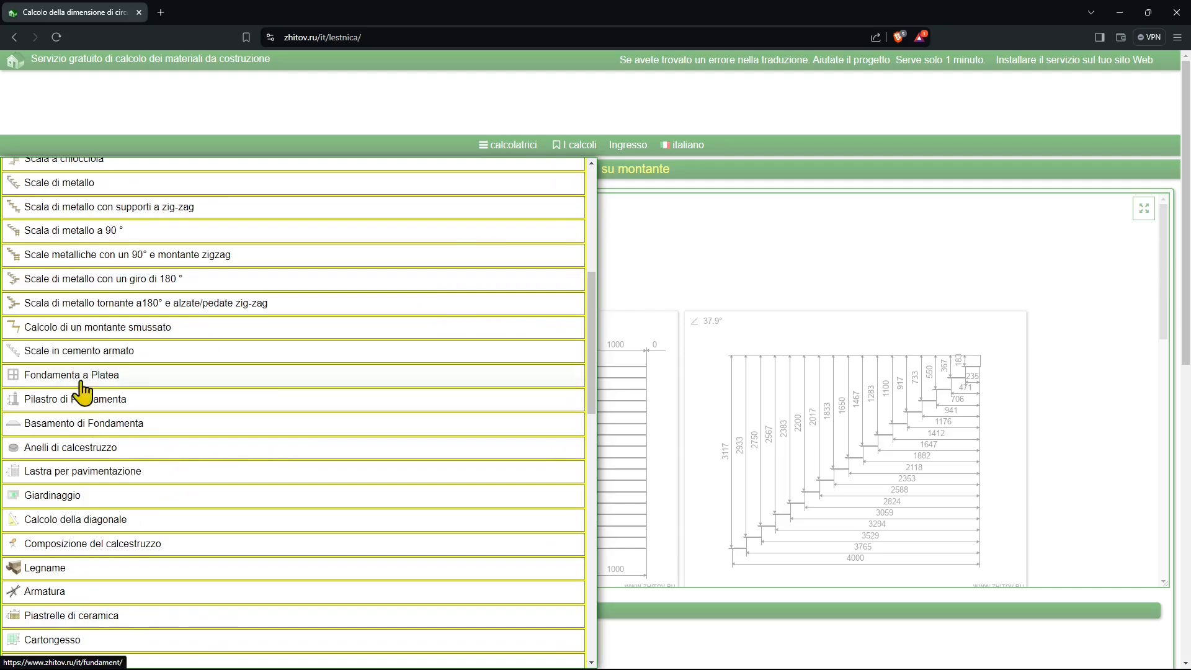
{"action": "scroll", "coordinate": [77, 397], "scroll_direction": "down", "scroll_amount": 4}
{"action": "scroll", "coordinate": [87, 412], "scroll_direction": "down", "scroll_amount": 7}
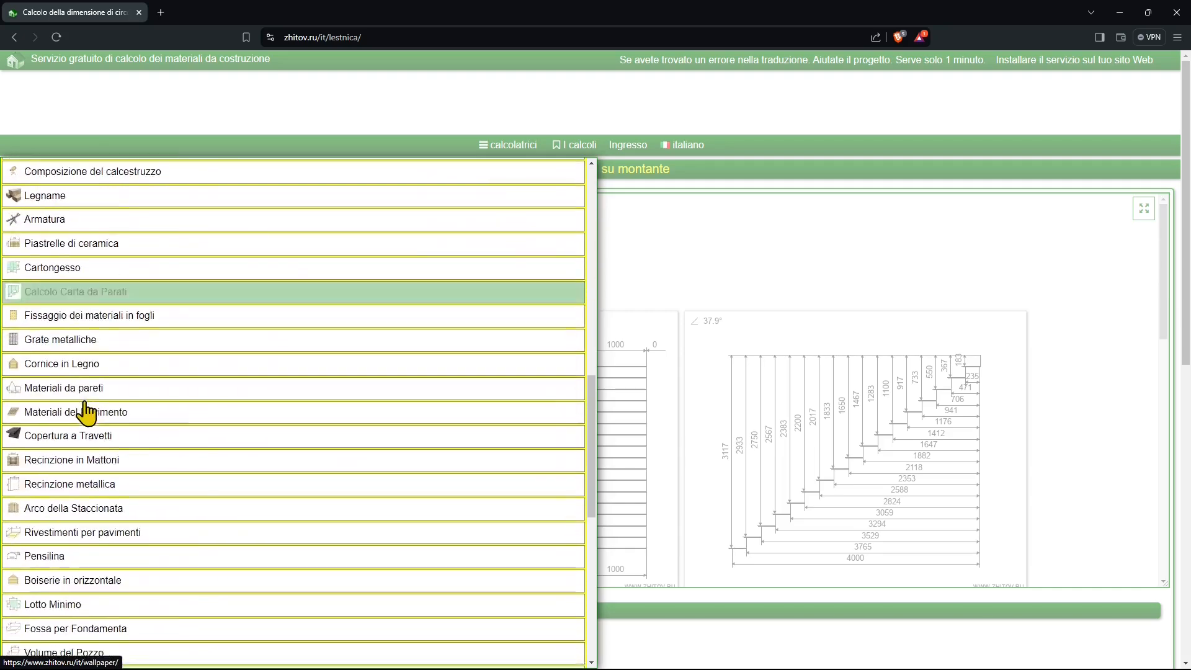
{"action": "scroll", "coordinate": [149, 435], "scroll_direction": "up", "scroll_amount": 11}
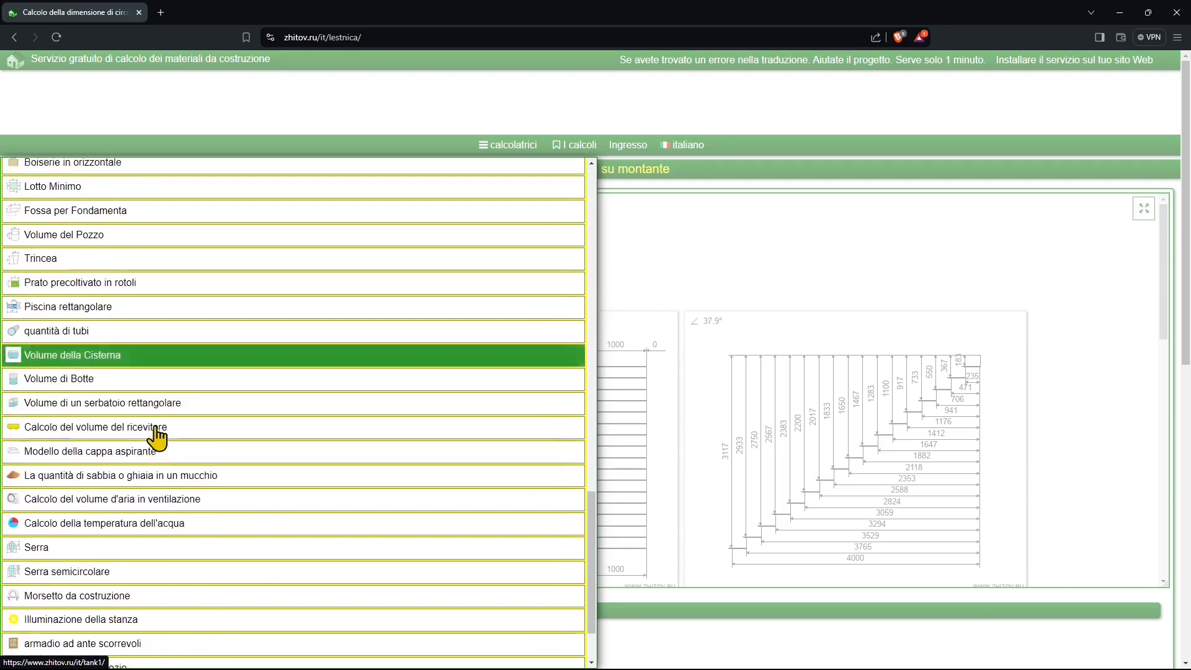
{"action": "scroll", "coordinate": [157, 434], "scroll_direction": "up", "scroll_amount": 6}
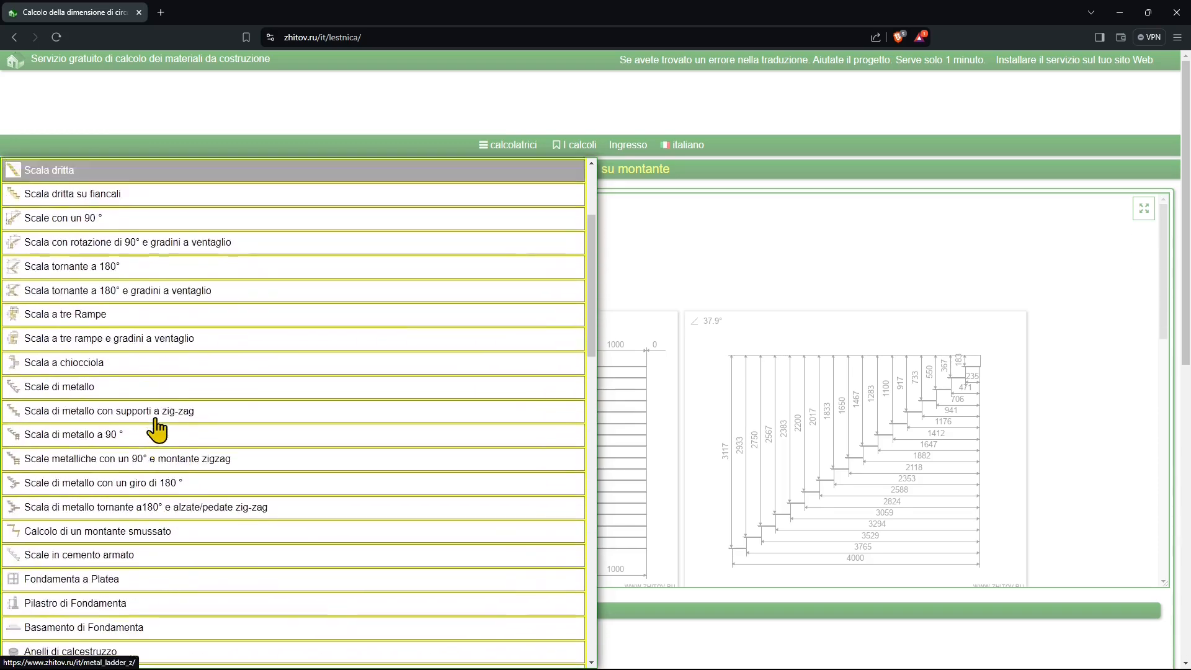
{"action": "left_click", "coordinate": [751, 304]}
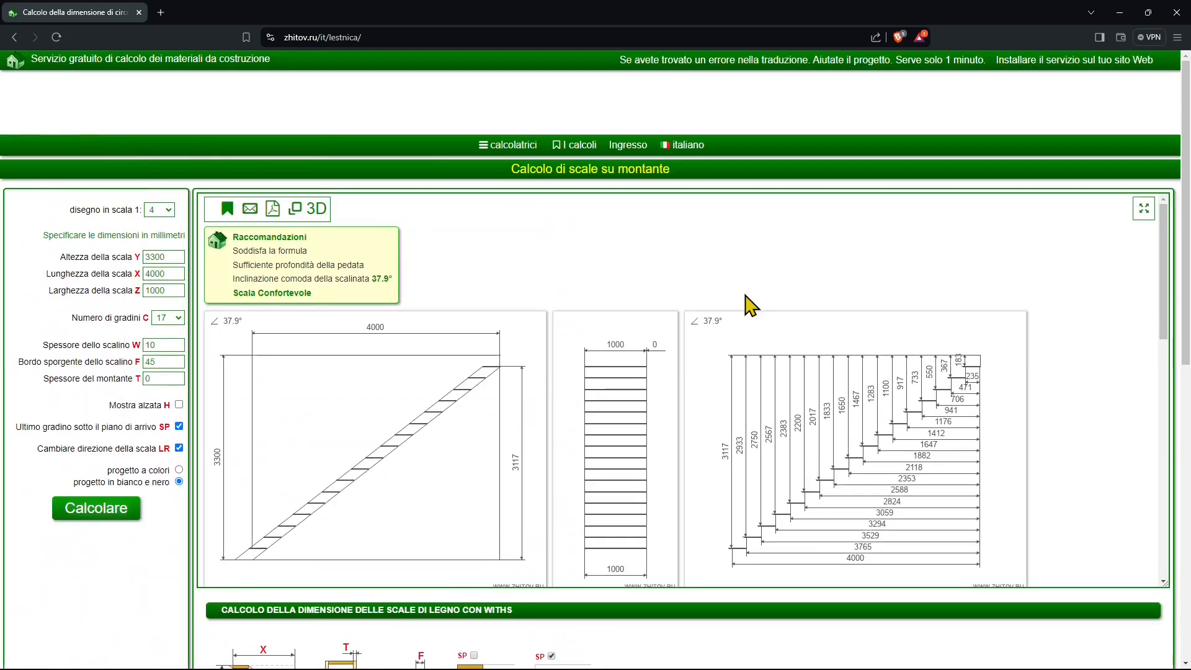